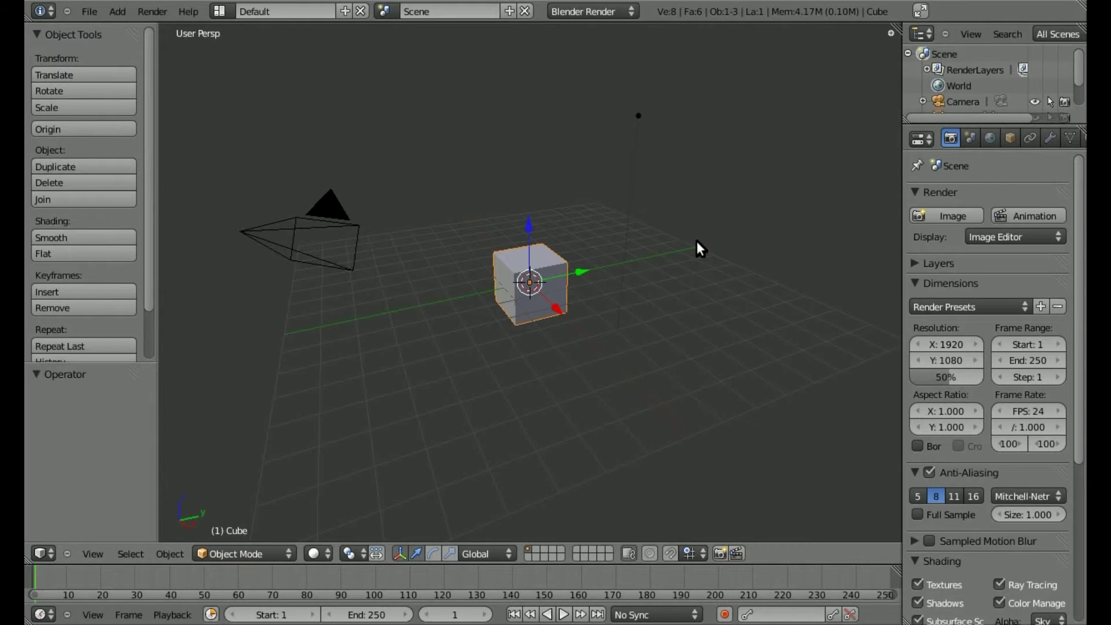
Step: Scale the default cube by about 0.449 along Y and about 1.528 along X, working from the top view
key(KP_7)
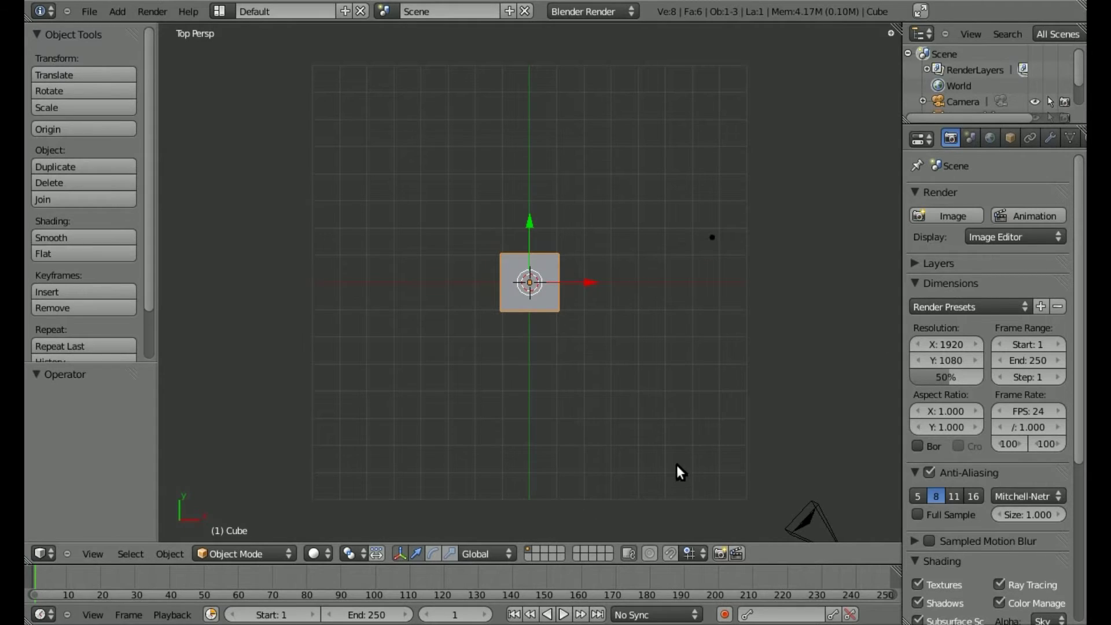
key(s)
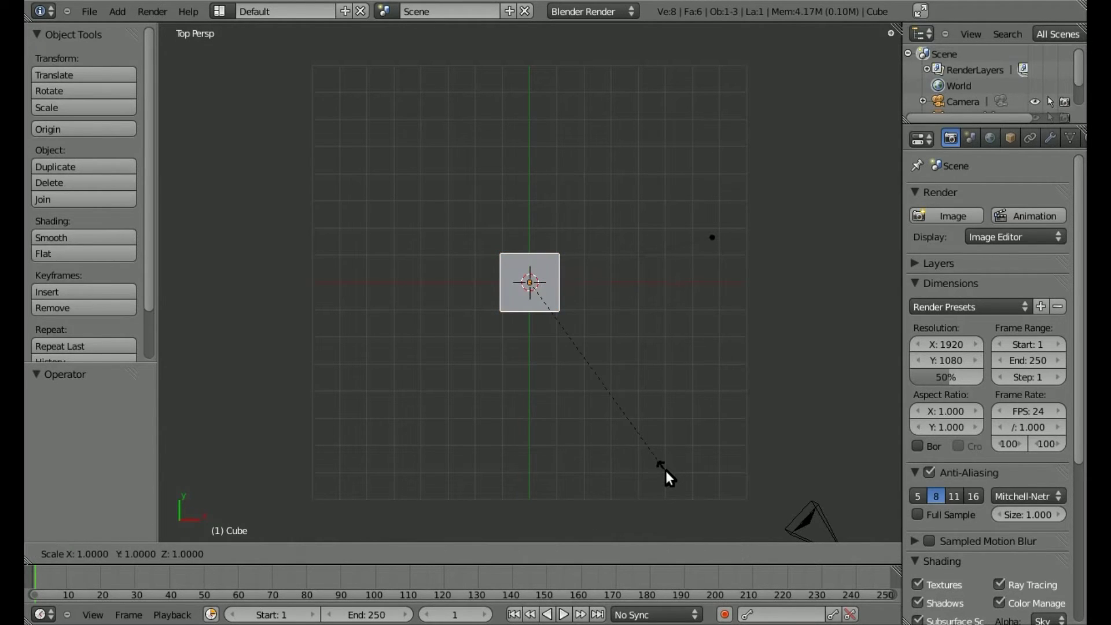
key(y)
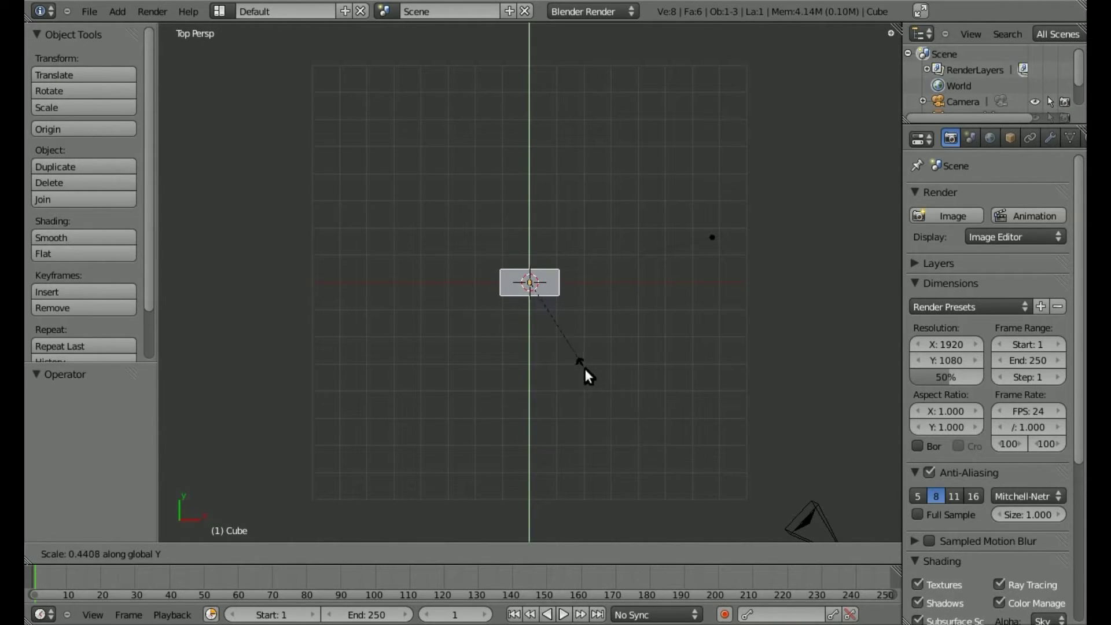
click(586, 371)
key(s)
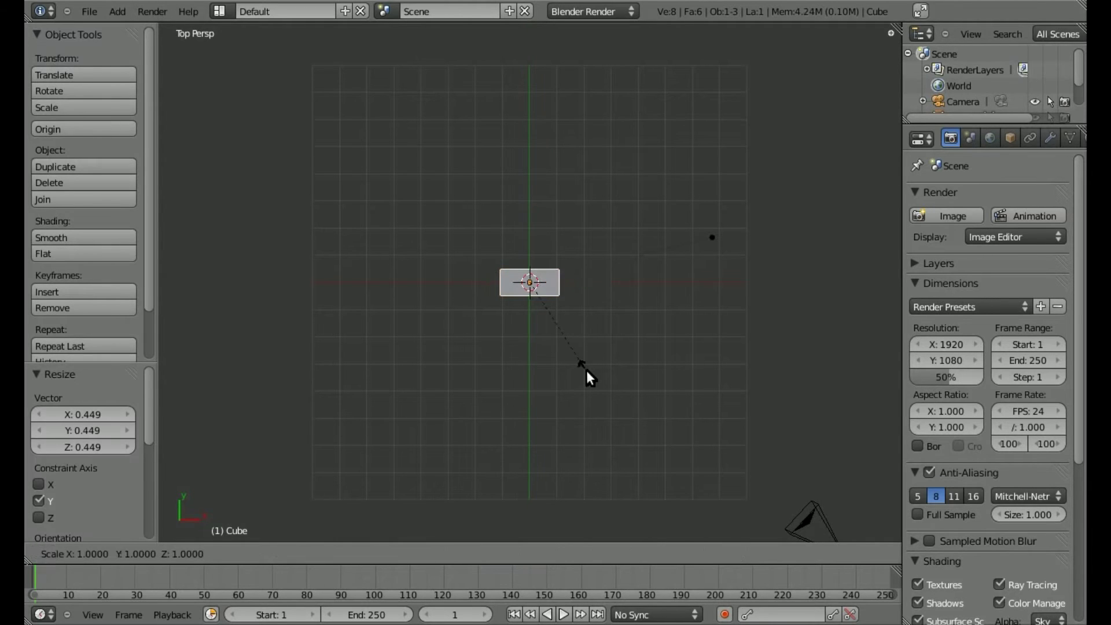
key(x)
click(643, 397)
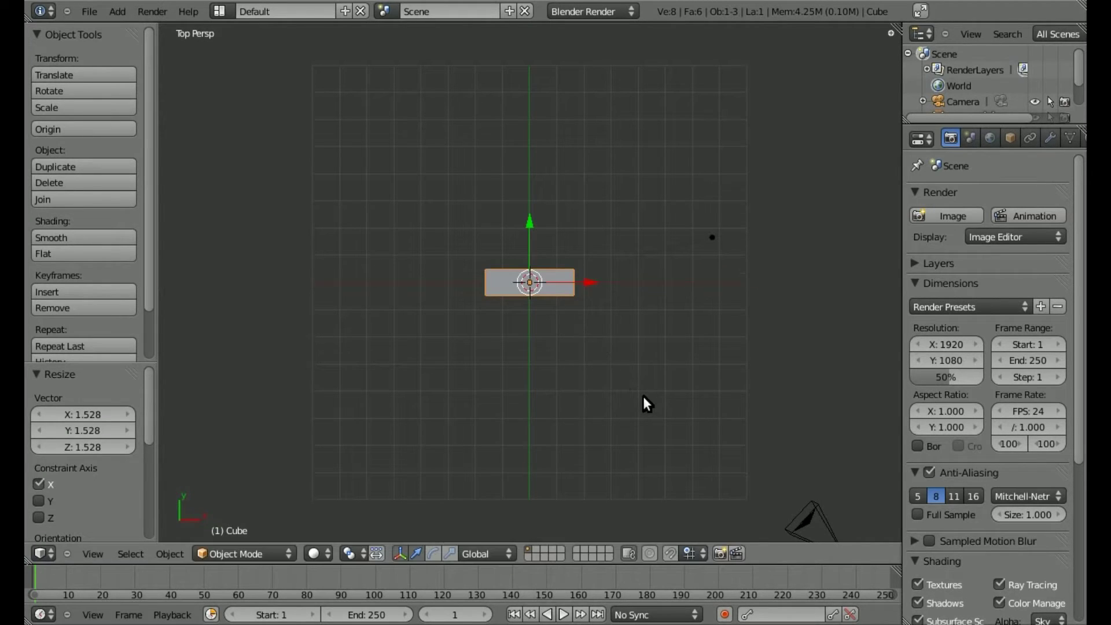
Step: Flatten the cube into a thin slab by scaling it about 0.156 along Z, and try rotating it in the front view
key(KP_1)
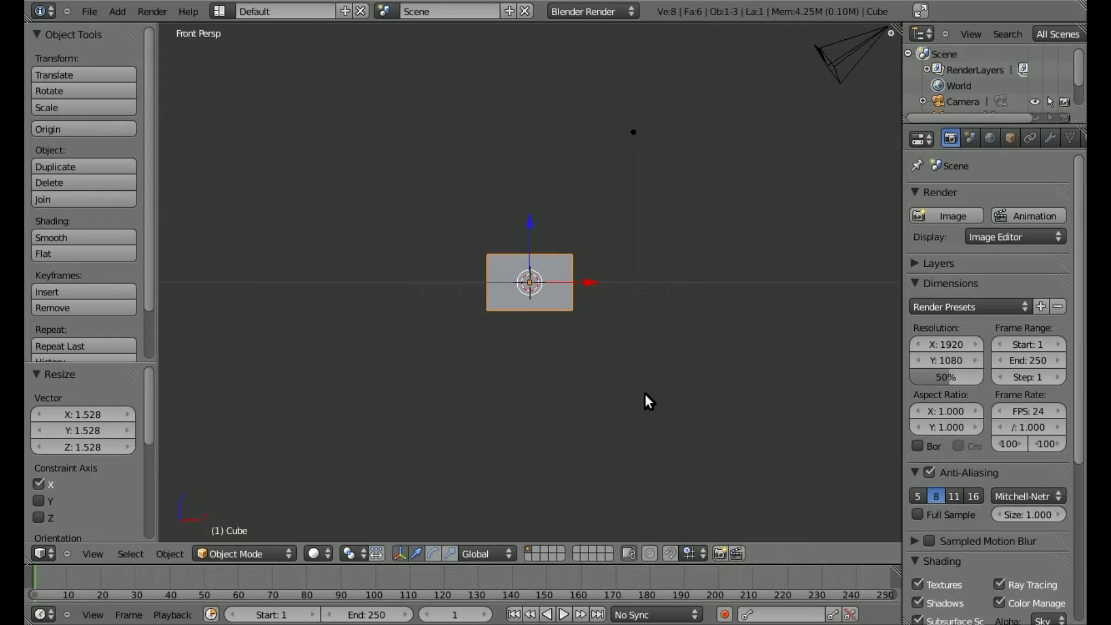
key(s)
key(z)
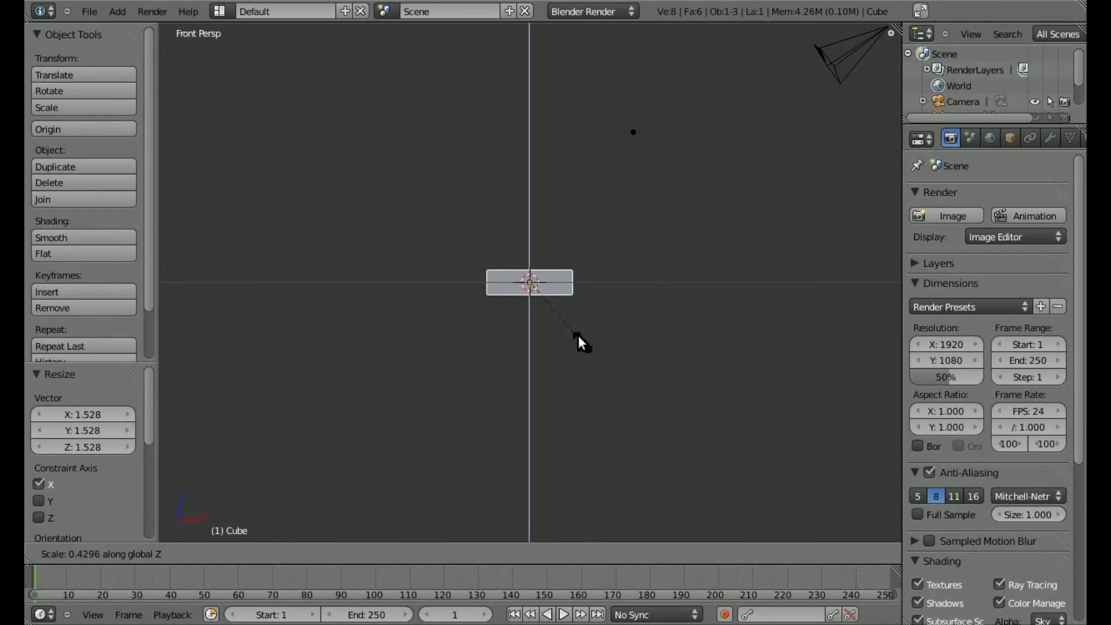
click(552, 304)
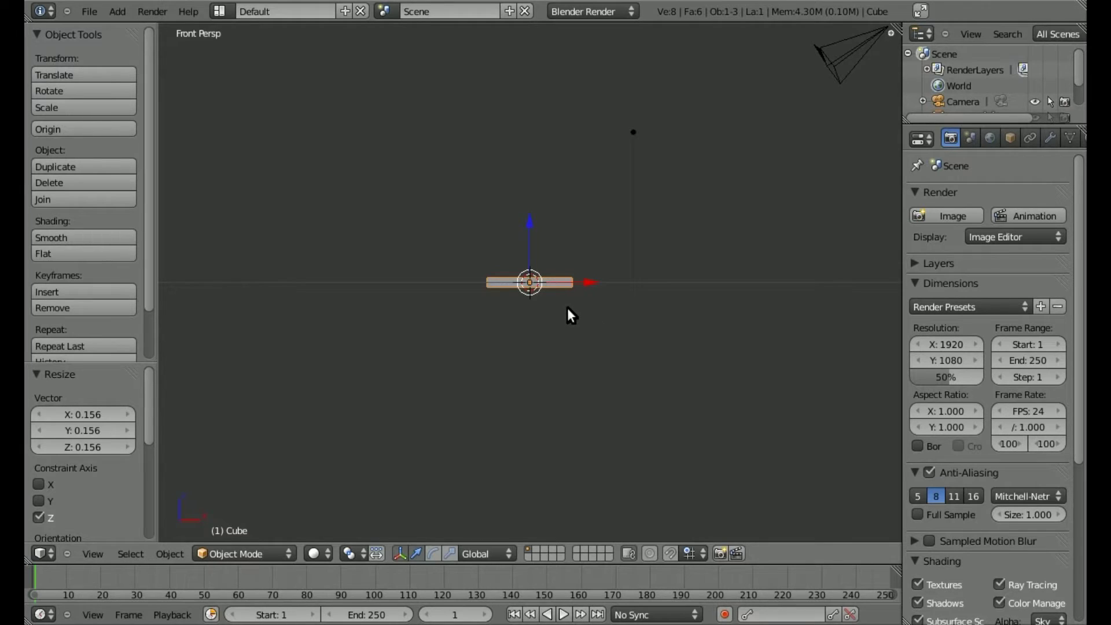
key(r)
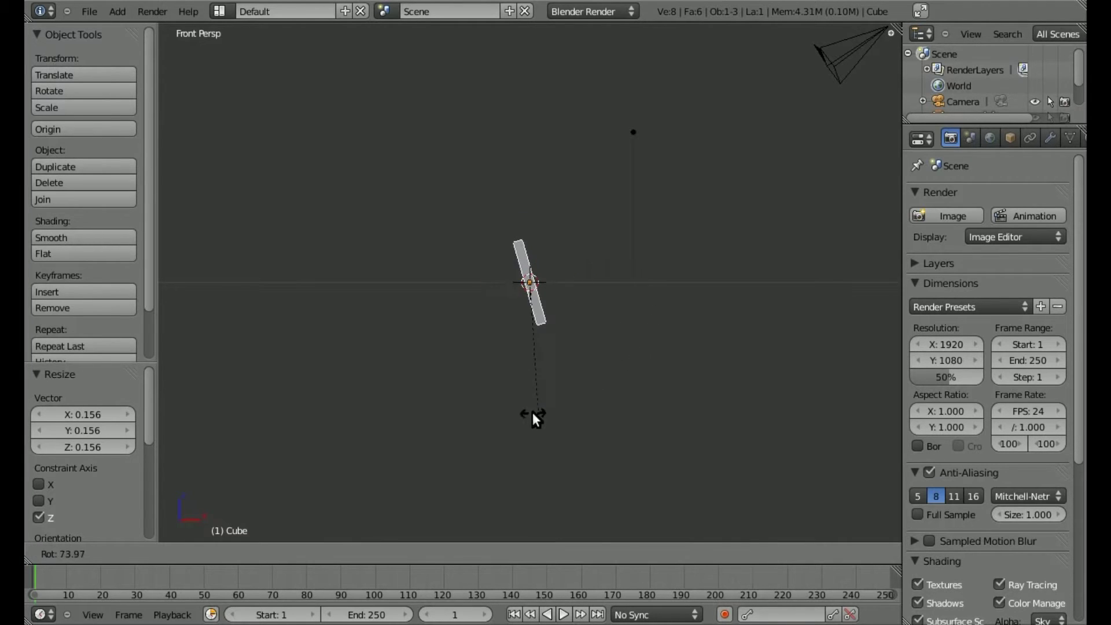
right_click(582, 291)
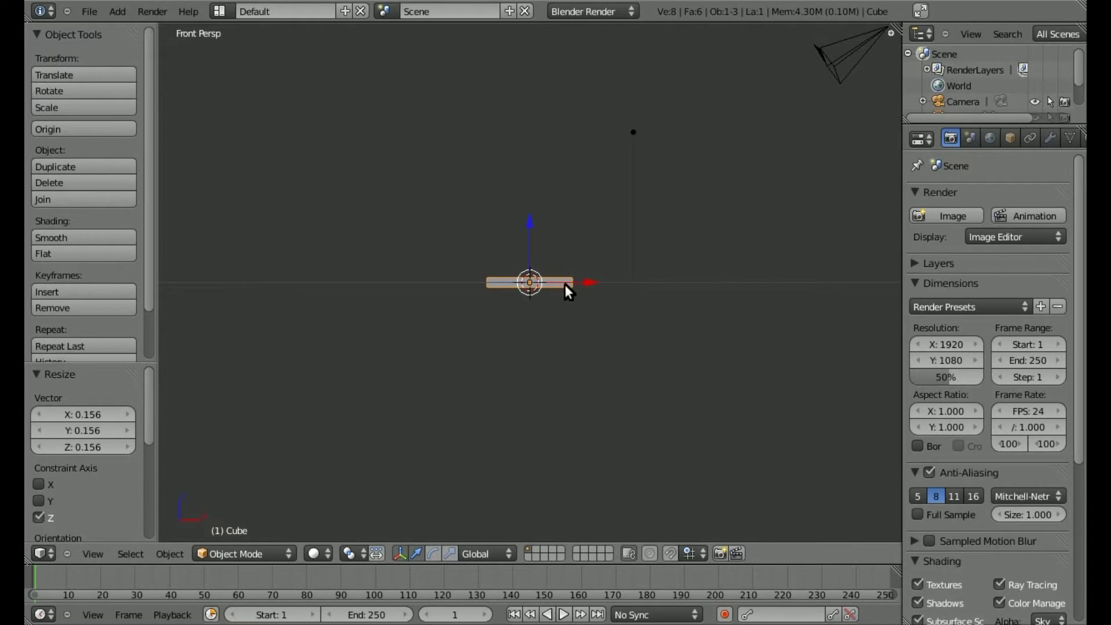
Step: Shift the slab's mesh about -1.475 along X in Edit Mode so its end sits on the origin, and try the pivot rotation
key(Tab)
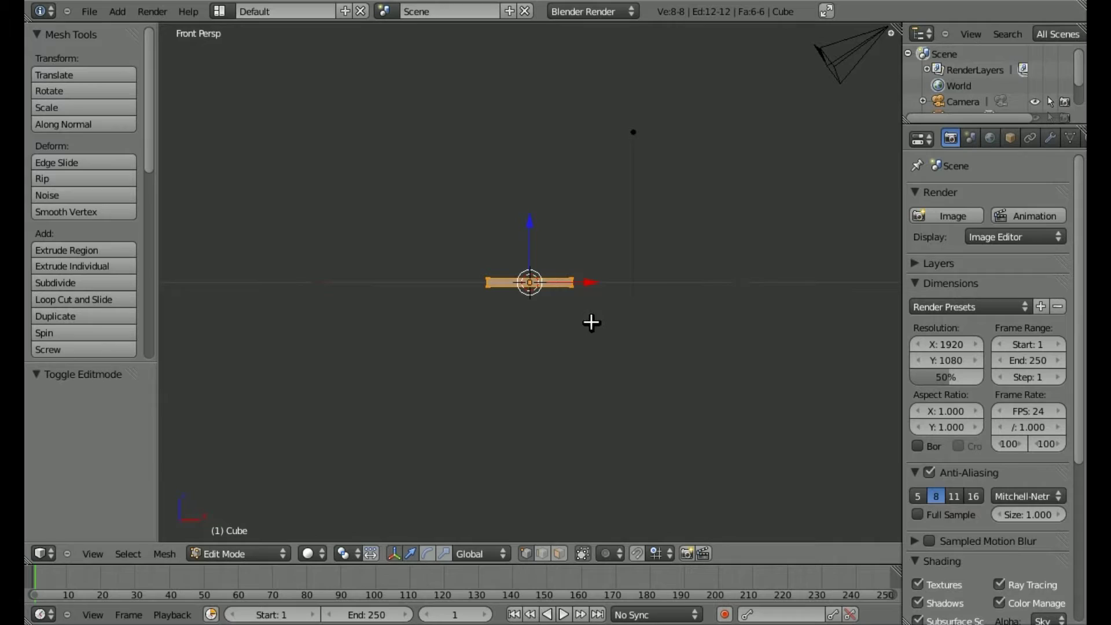
key(g)
key(x)
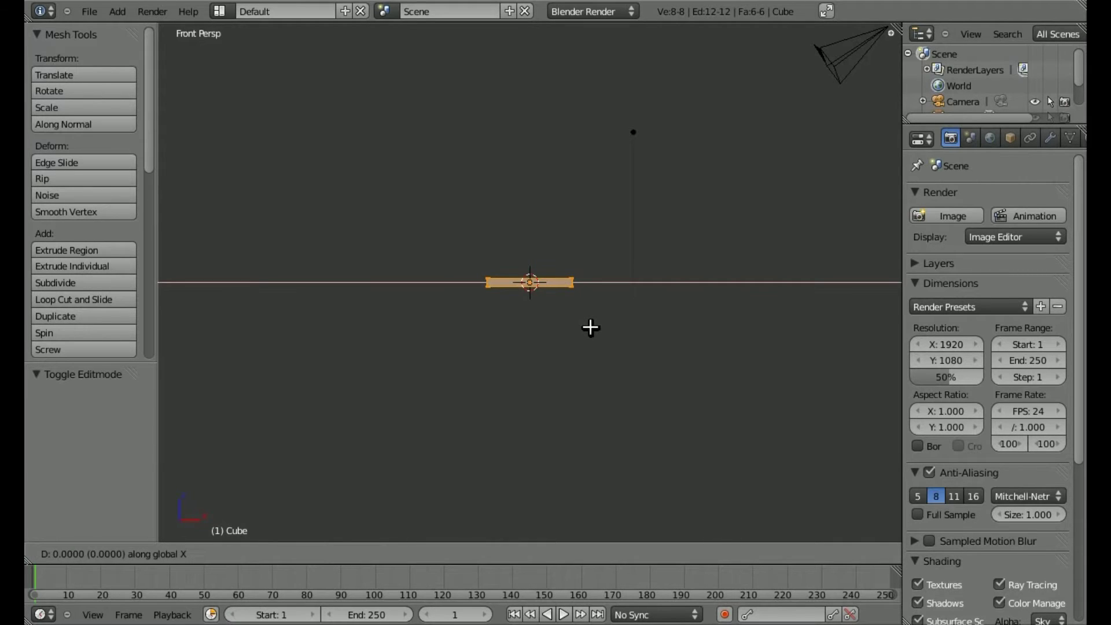
click(551, 331)
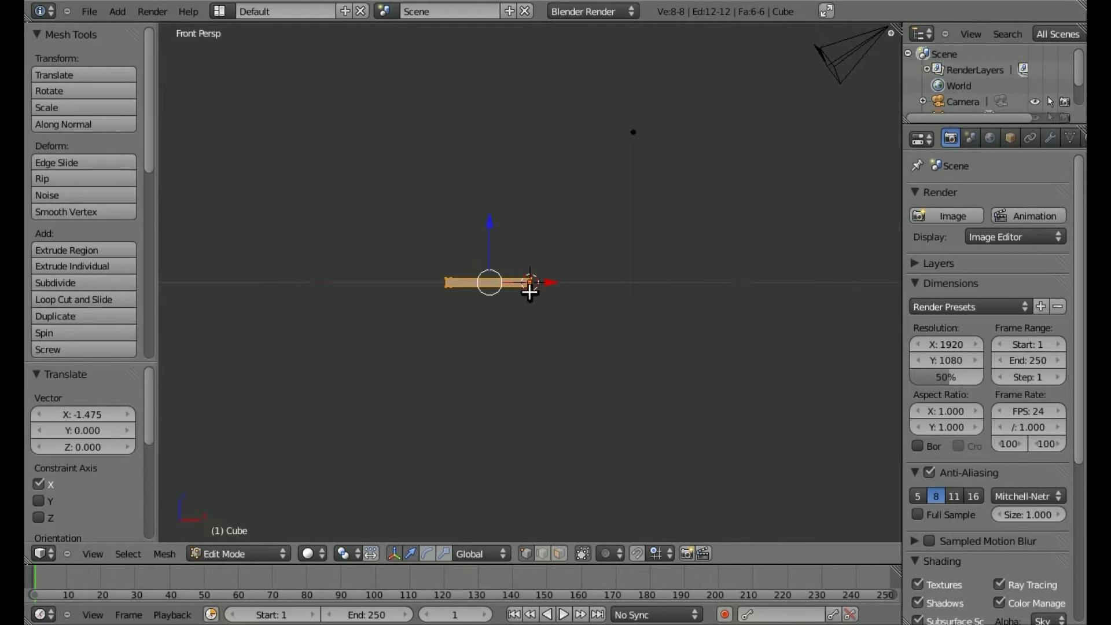
key(Tab)
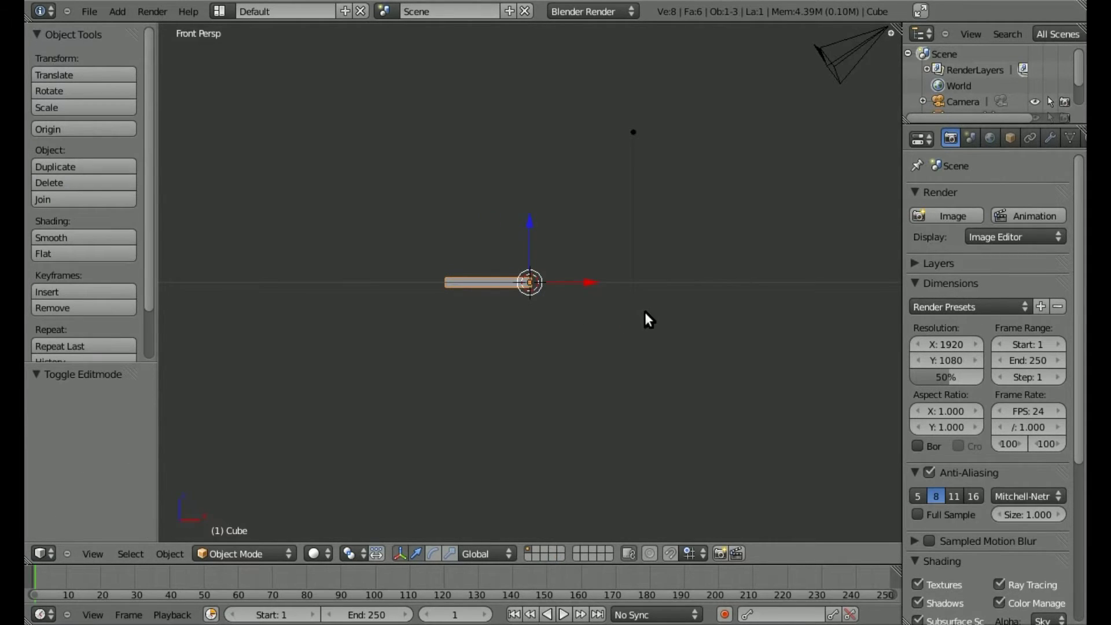
key(r)
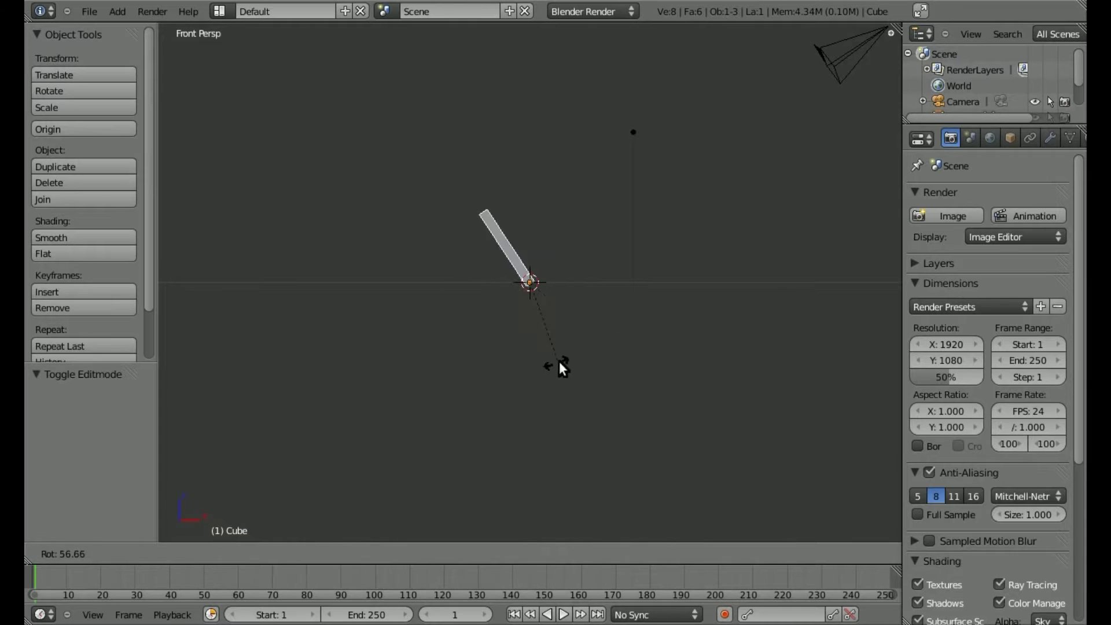
click(636, 324)
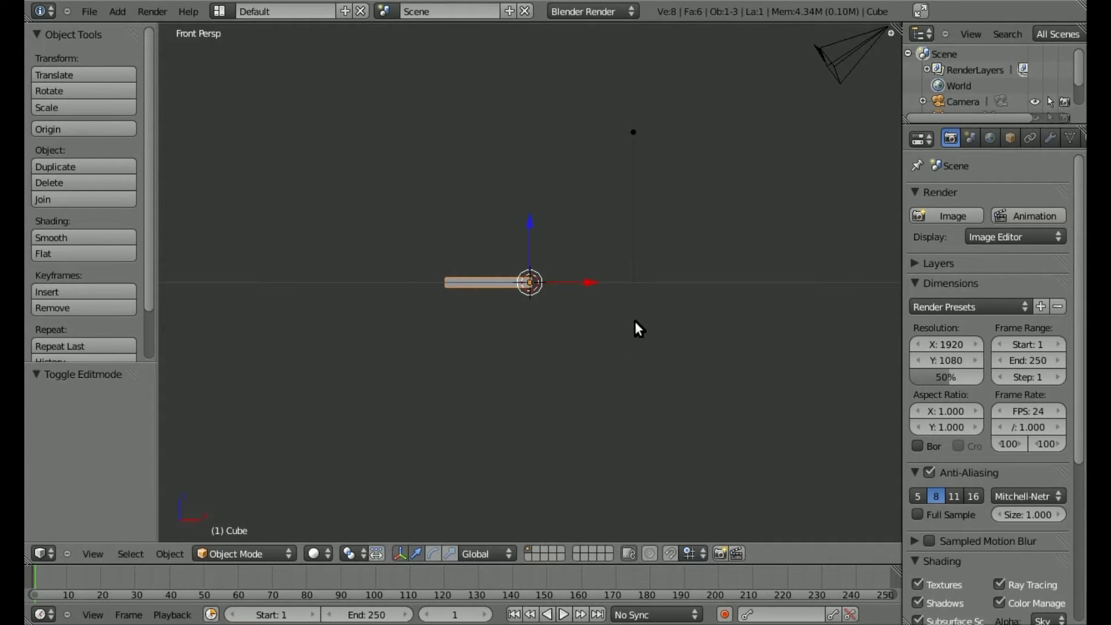
Step: Add a plane at the origin and scale it up by about 33.485 as the ground
key(space)
text(plan)
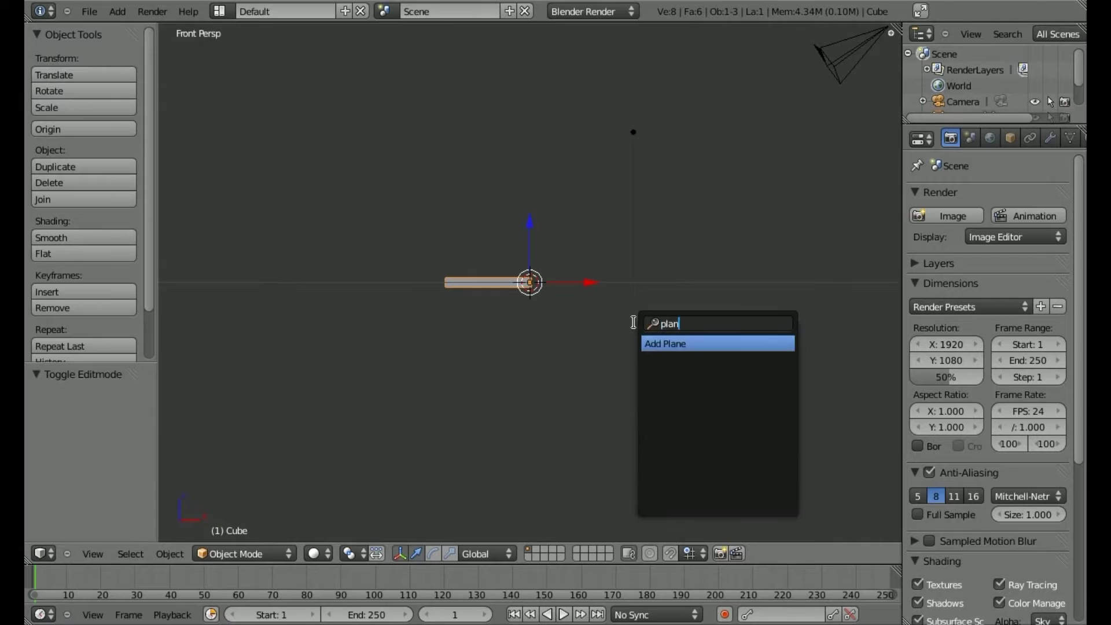
key(Return)
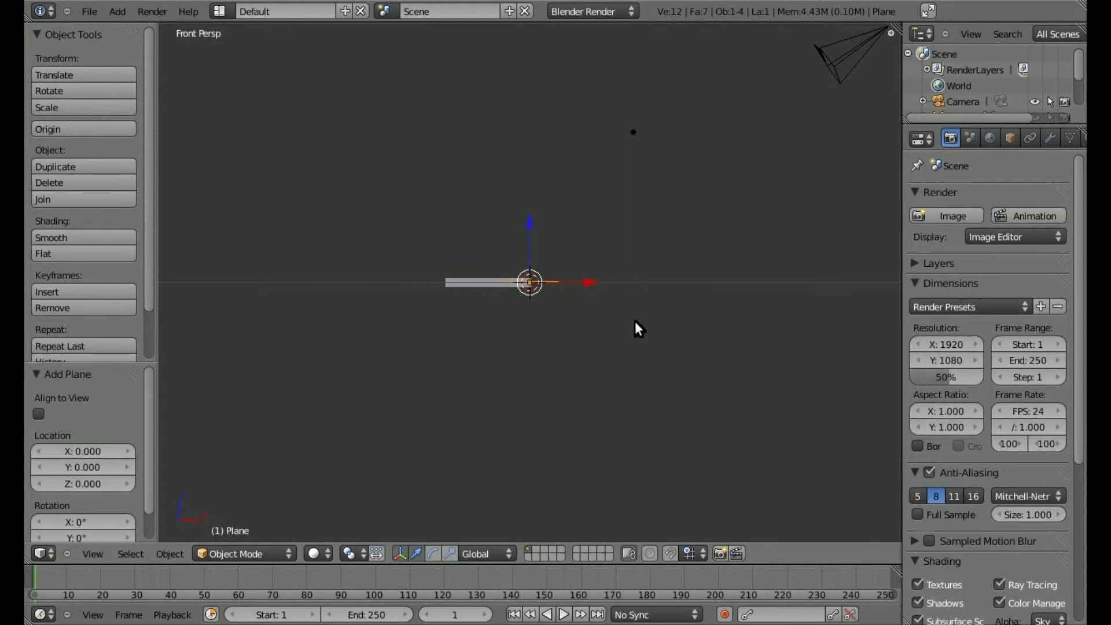
key(s)
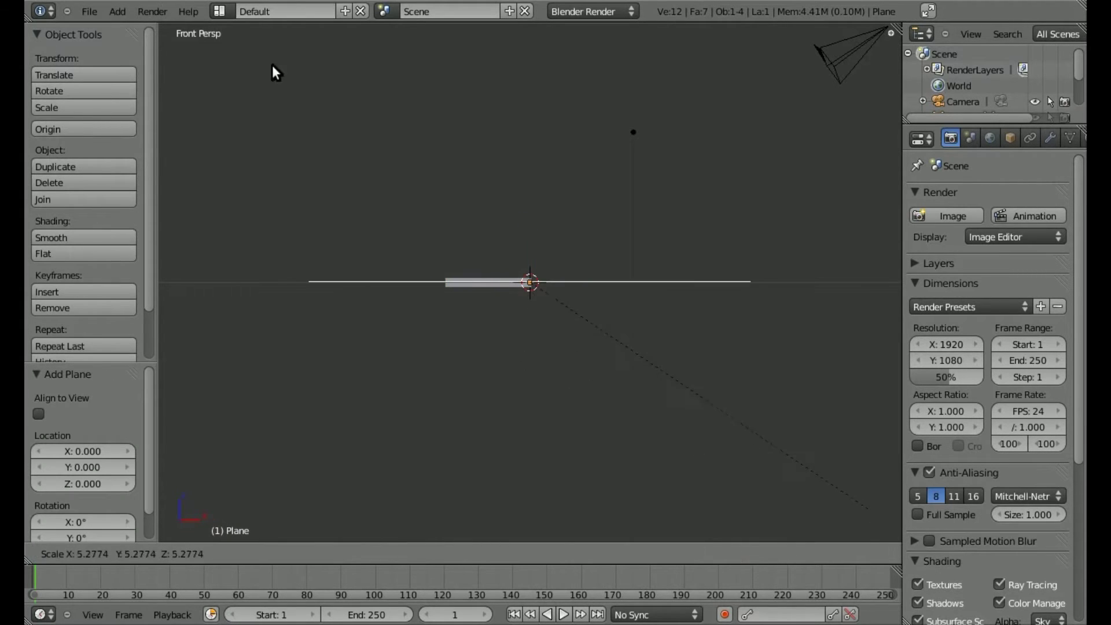
click(864, 268)
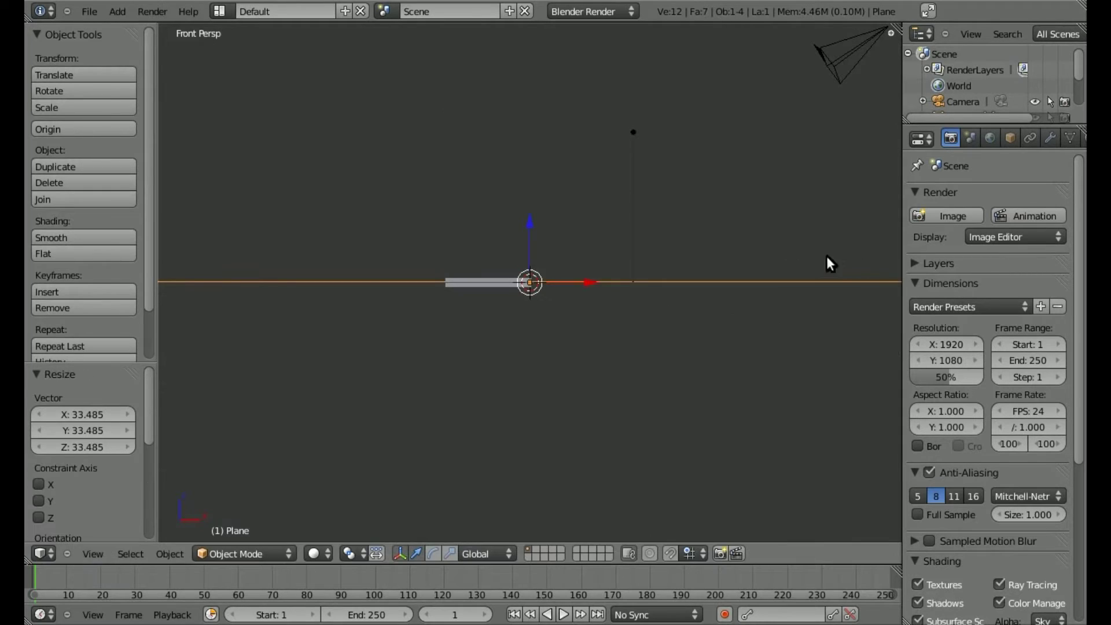
Step: Lower the ground plane about 0.235 along Z beneath the slab, using the orthographic front view
key(g)
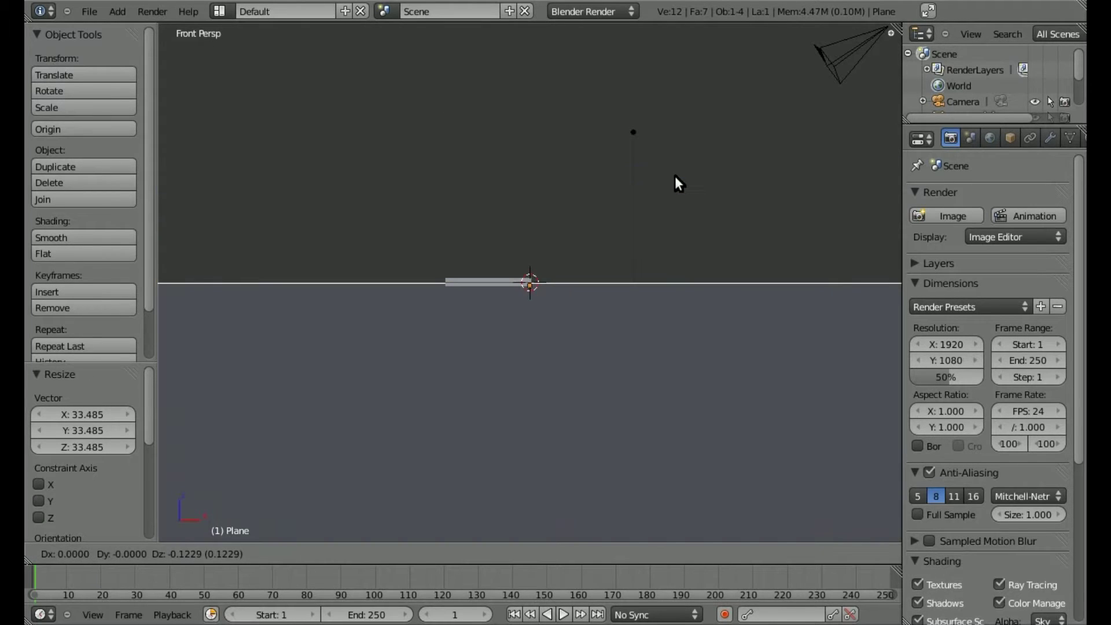
right_click(675, 175)
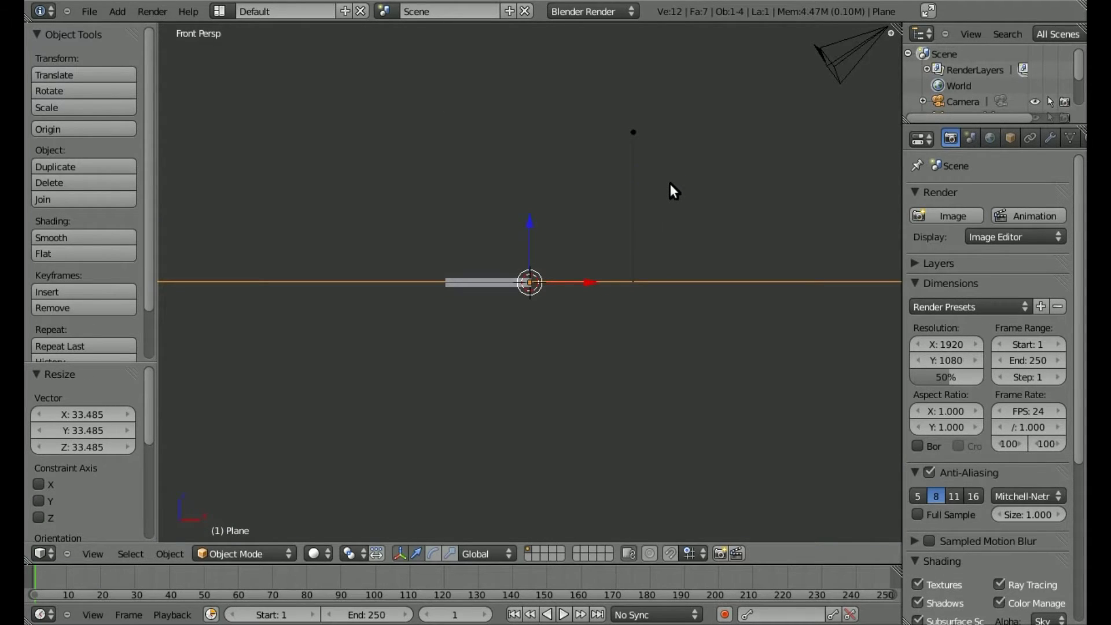
key(KP_5)
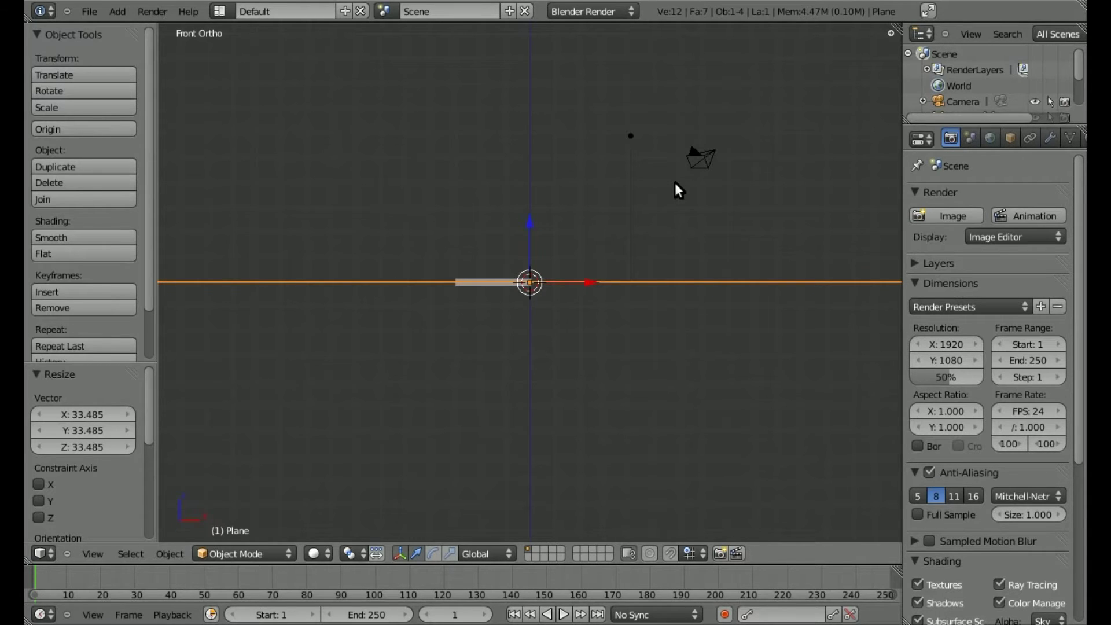
key(g)
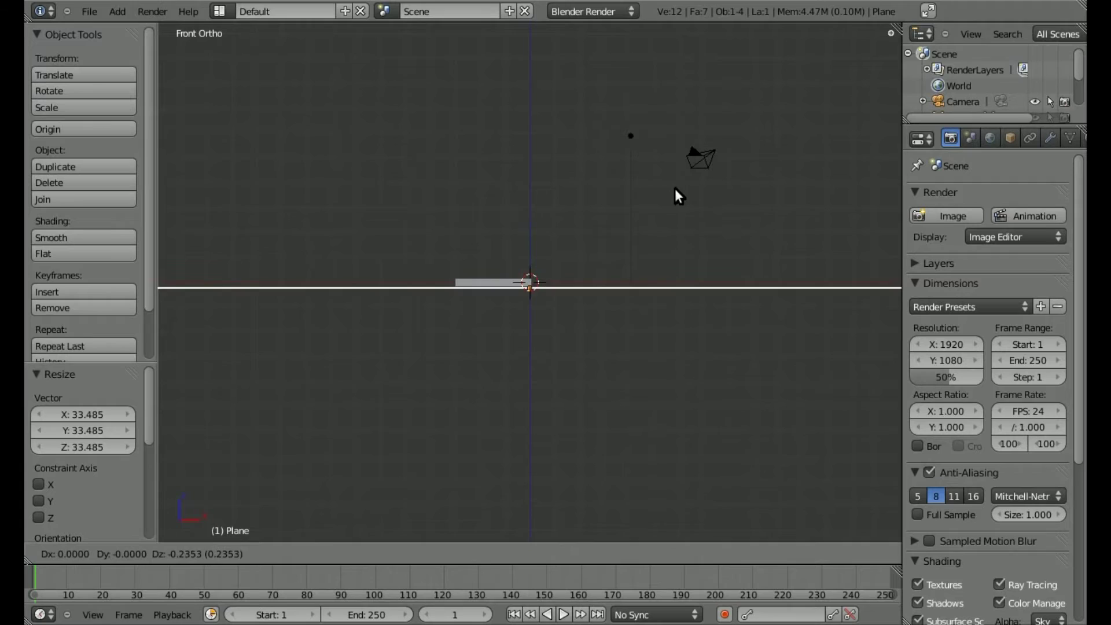
click(675, 189)
Step: Select the slab and insert a Rotation keyframe at frame 1
right_click(491, 280)
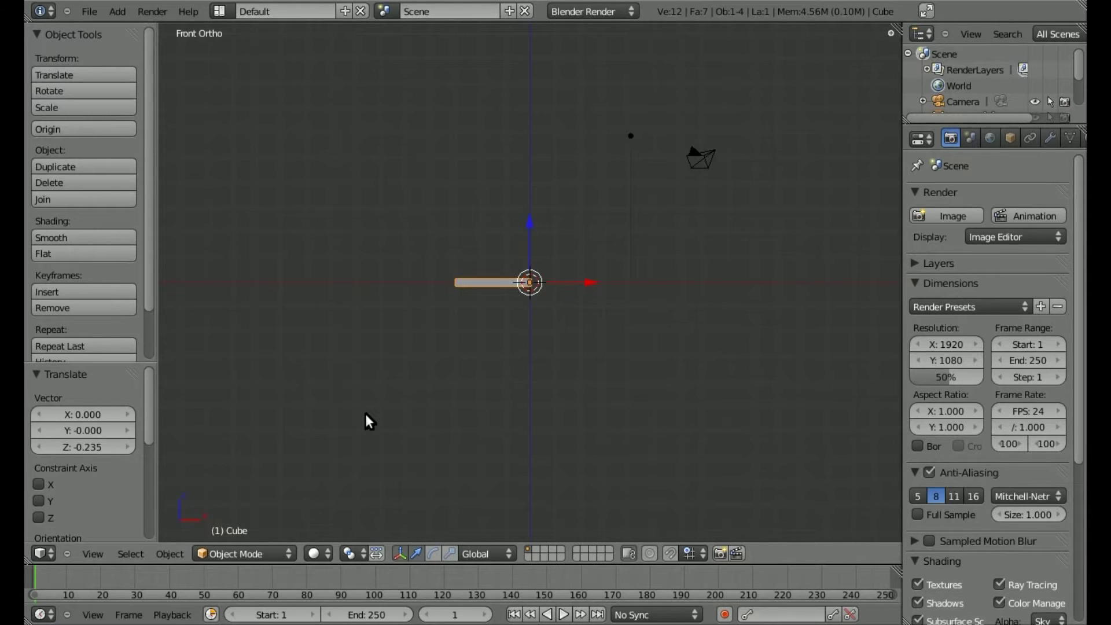
key(i)
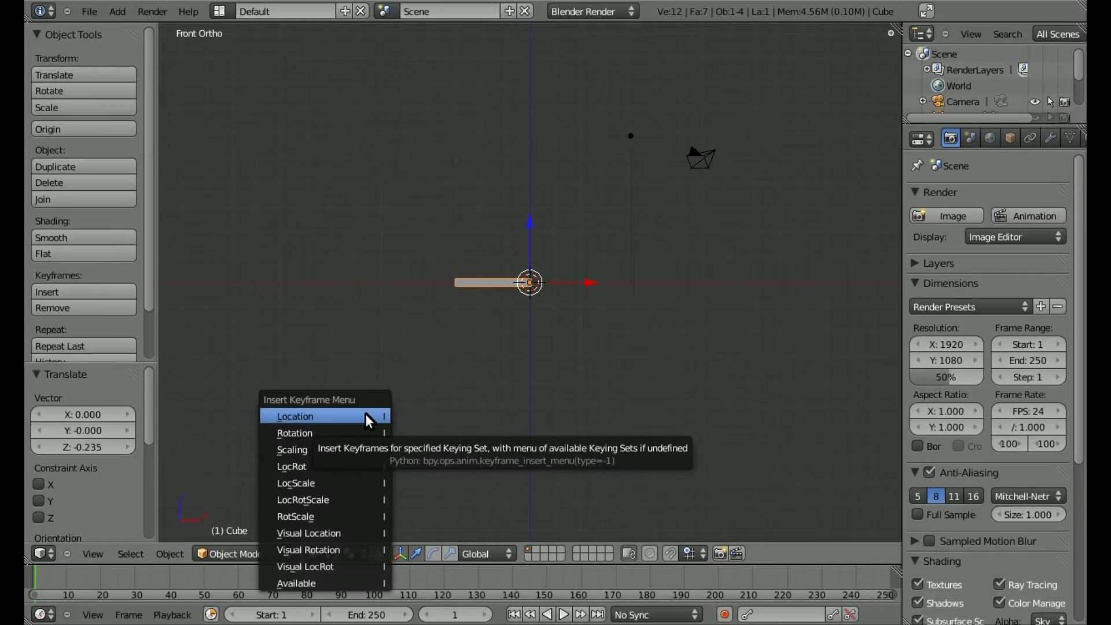
click(318, 433)
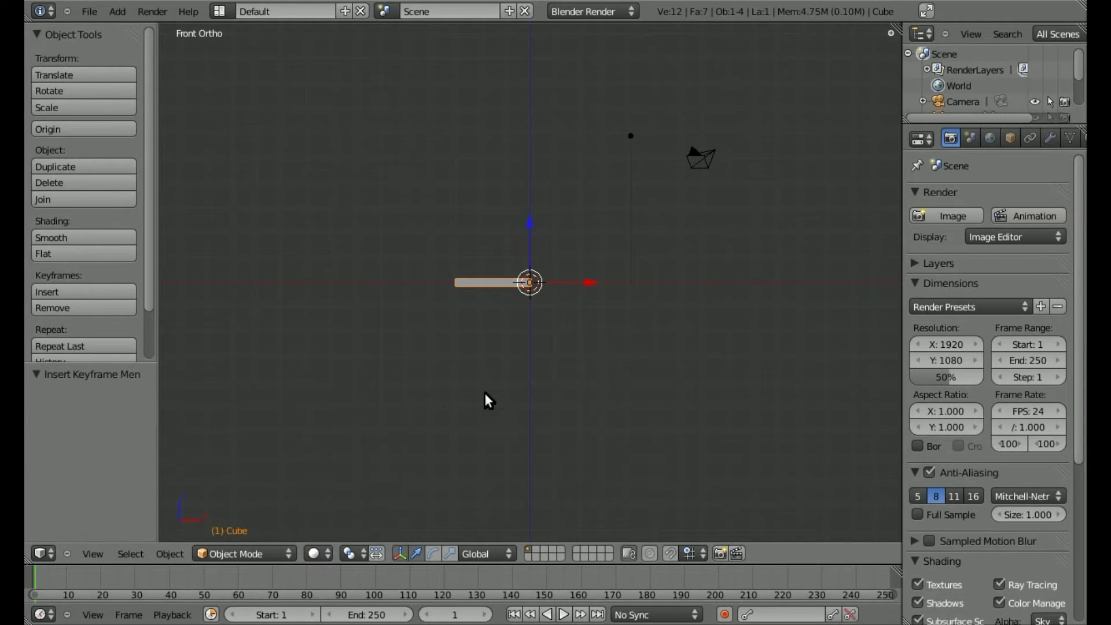
Step: At frame 11, rotate the slab upward by about 68.8° around its end and insert a Rotation keyframe
key(Up)
key(r)
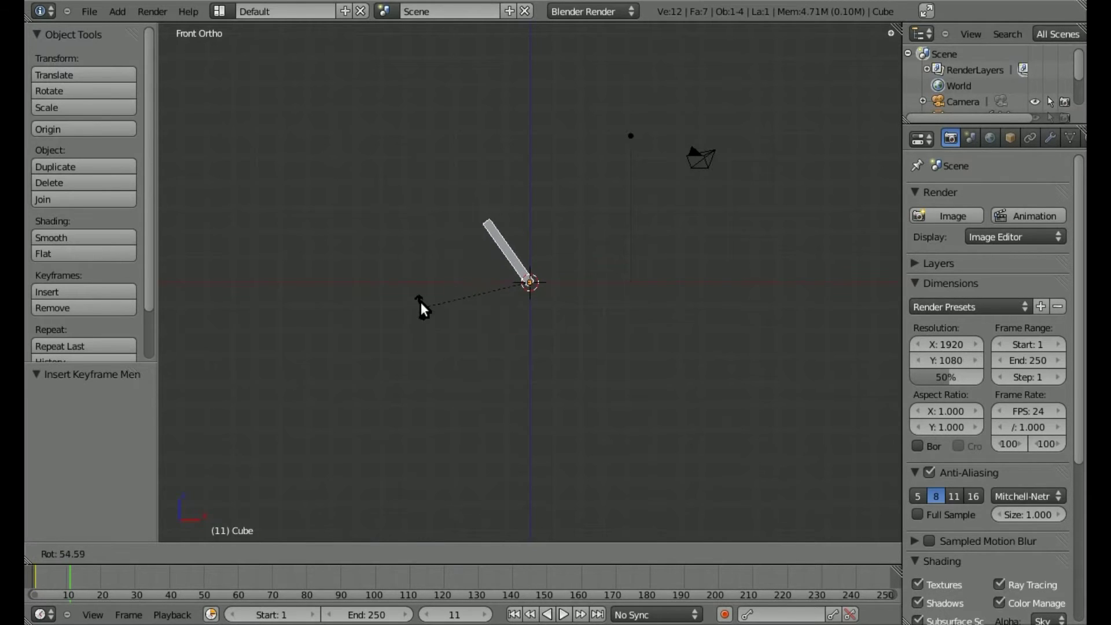
click(418, 280)
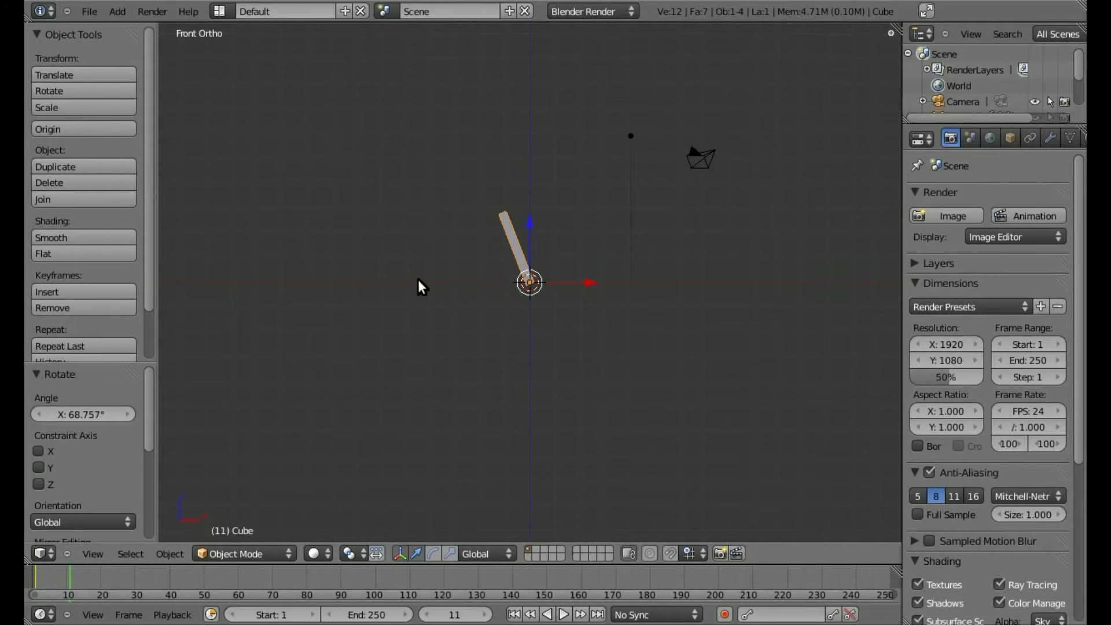
key(i)
click(418, 282)
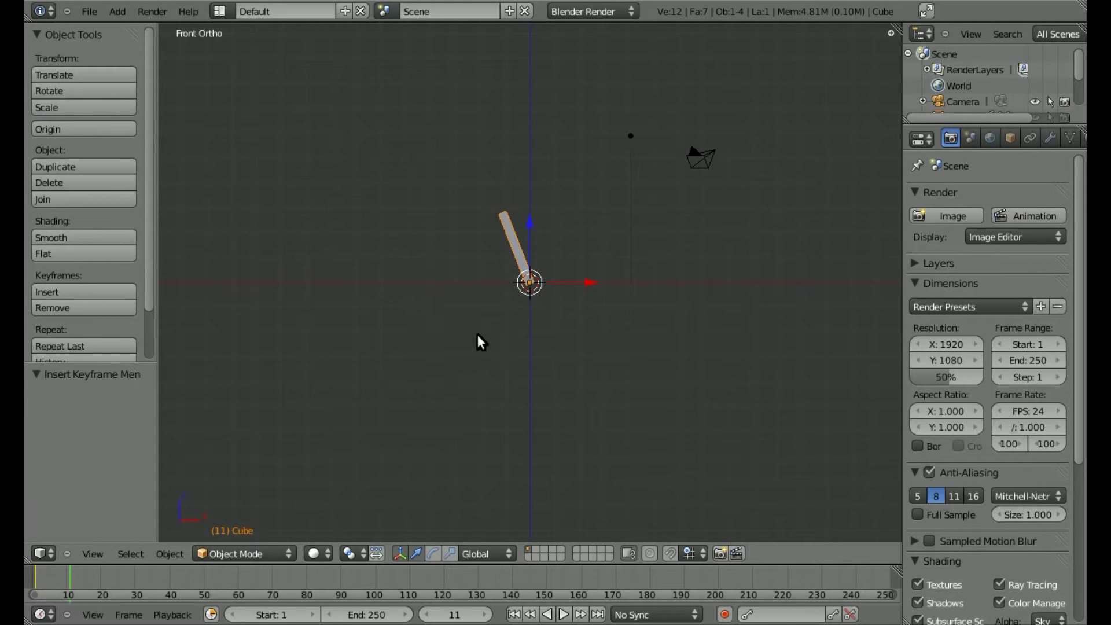
Step: Step back and forth through the frames to examine the slab's rotation animation, ending at frame 1
key(Left)
key(Left)
key(Left)
key(Left)
key(Left)
key(Left)
key(Left)
key(Left)
key(Right)
key(Right)
key(Right)
key(Right)
key(Right)
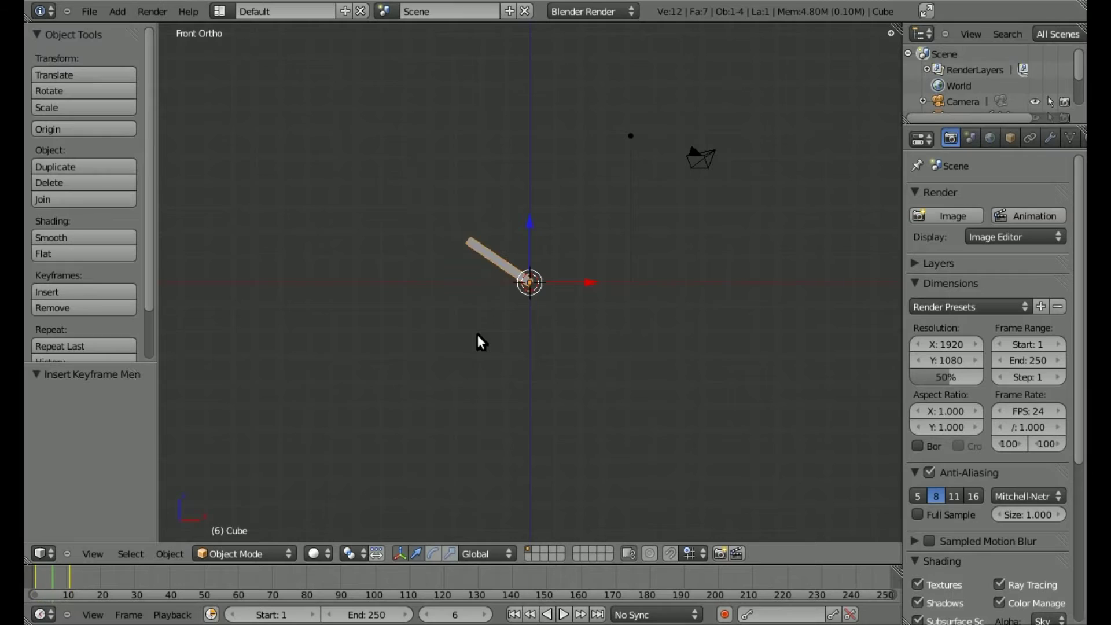
key(Left)
key(Left)
key(Left)
key(Left)
key(Left)
key(Left)
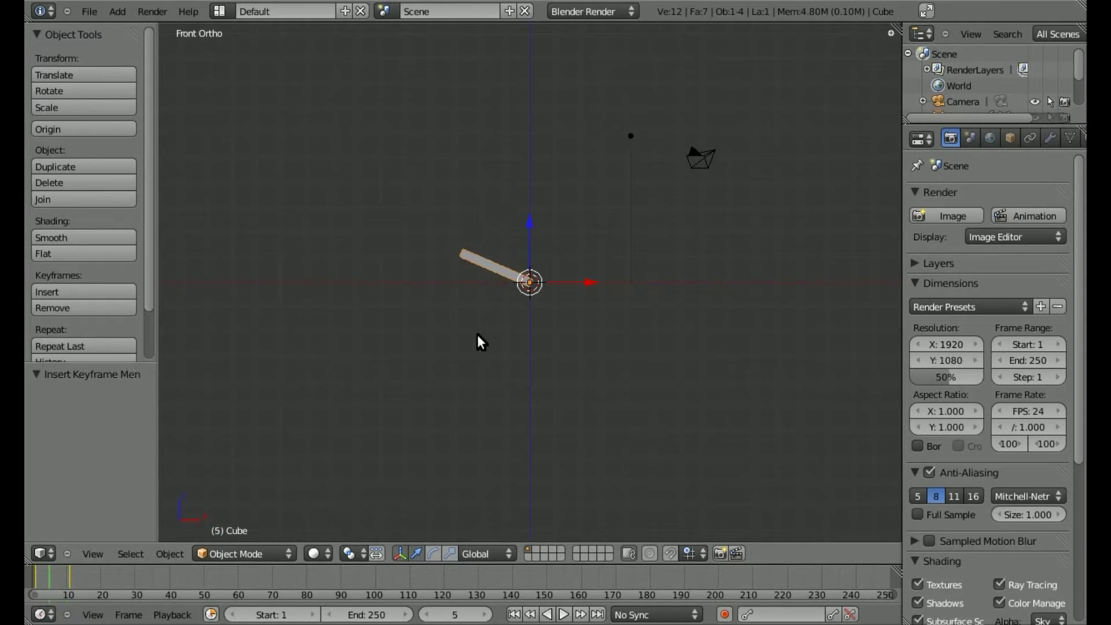
key(Right)
key(Right)
key(Right)
key(Right)
key(Right)
key(Right)
key(Right)
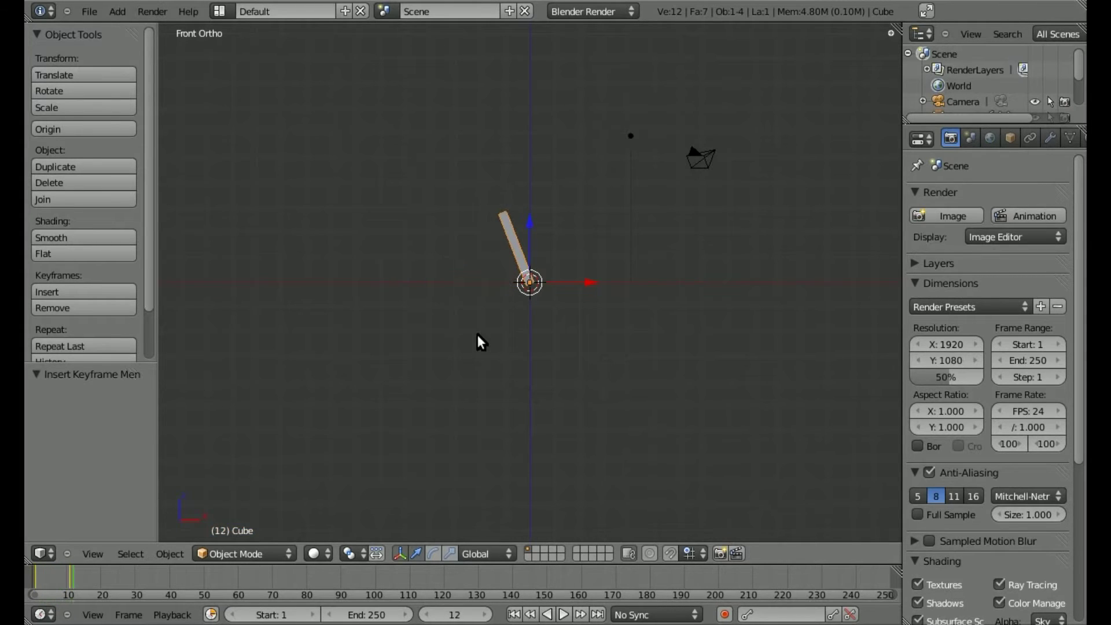
key(Left)
key(Left)
key(Left)
key(Left)
key(Left)
key(Left)
key(Left)
key(Left)
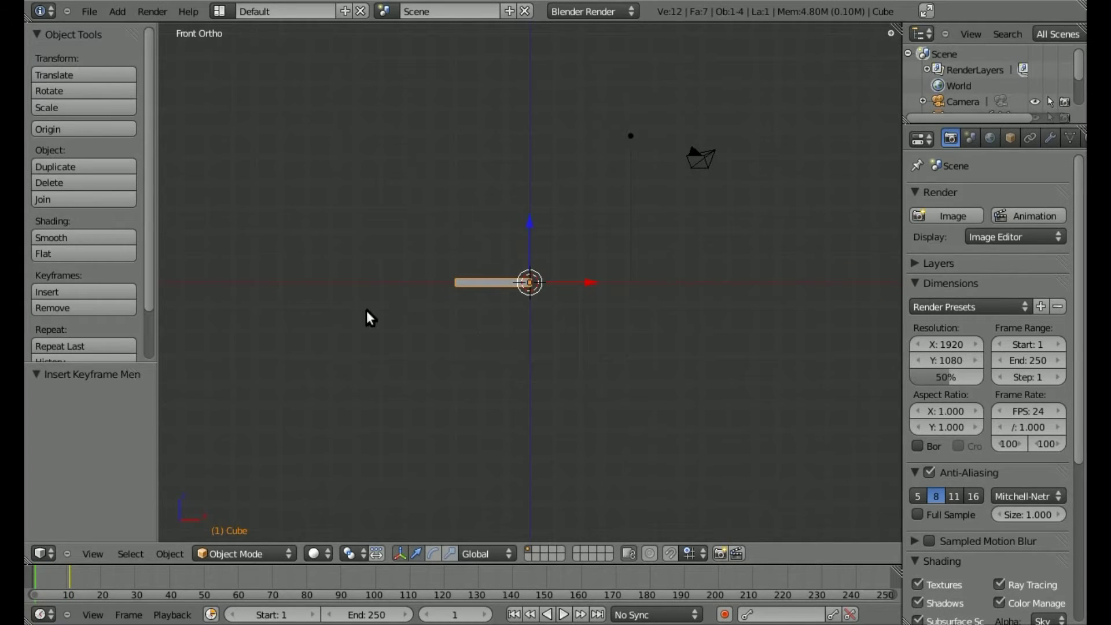
Step: Switch the render engine to Blender Game and the screen layout to Game Logic
click(615, 12)
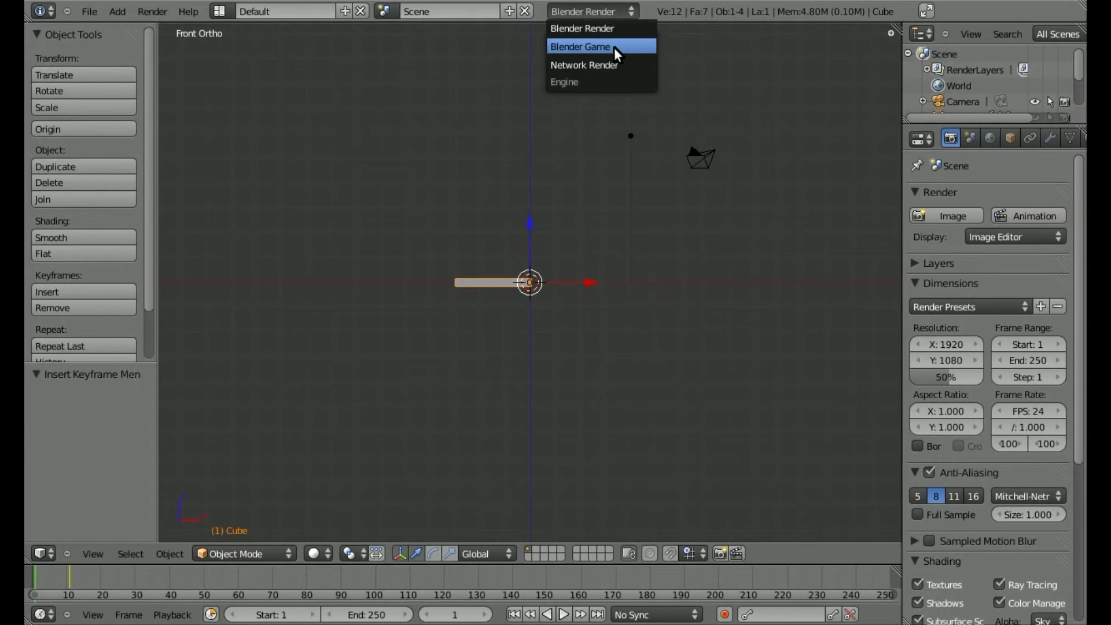
click(614, 47)
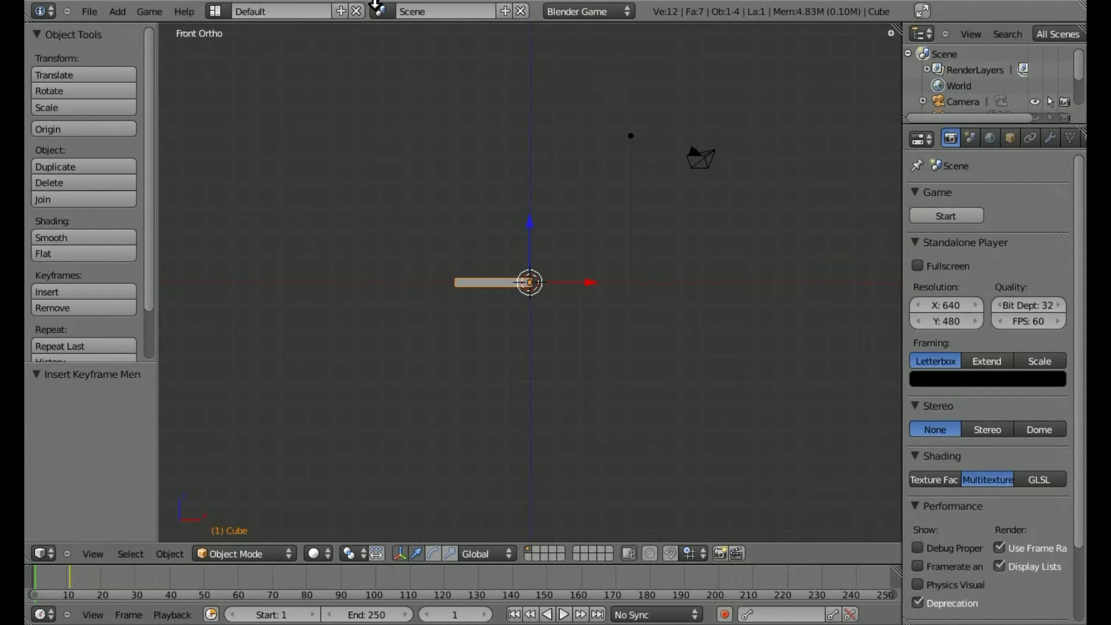
click(215, 11)
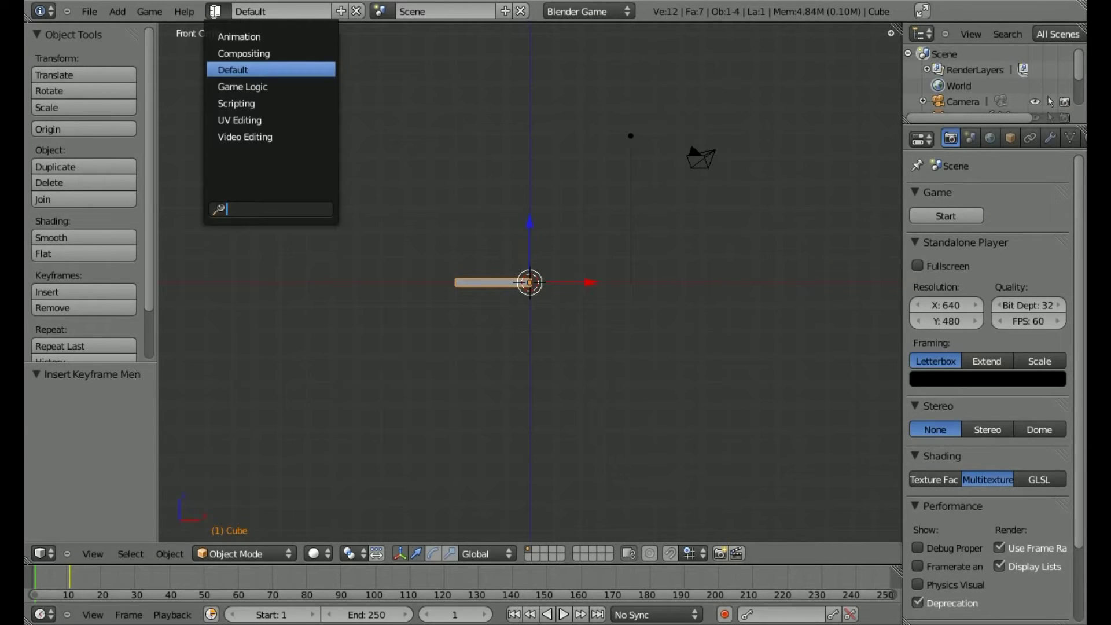
click(247, 87)
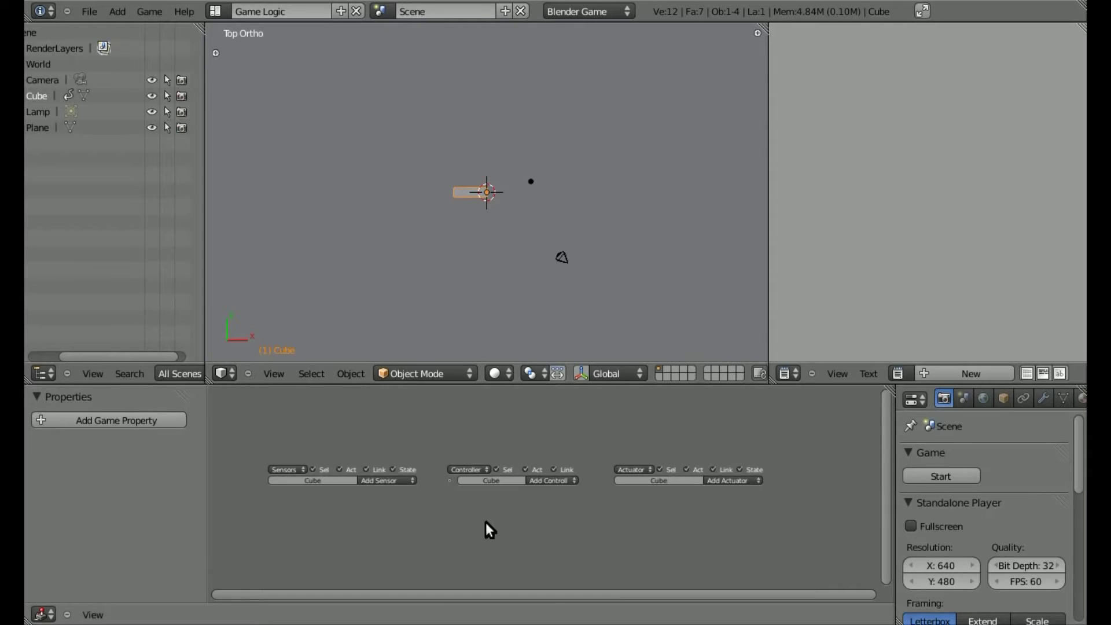
Step: Give the slab a Keyboard sensor triggered by Spacebar, linked through an And controller to an F-Curve actuator
click(406, 481)
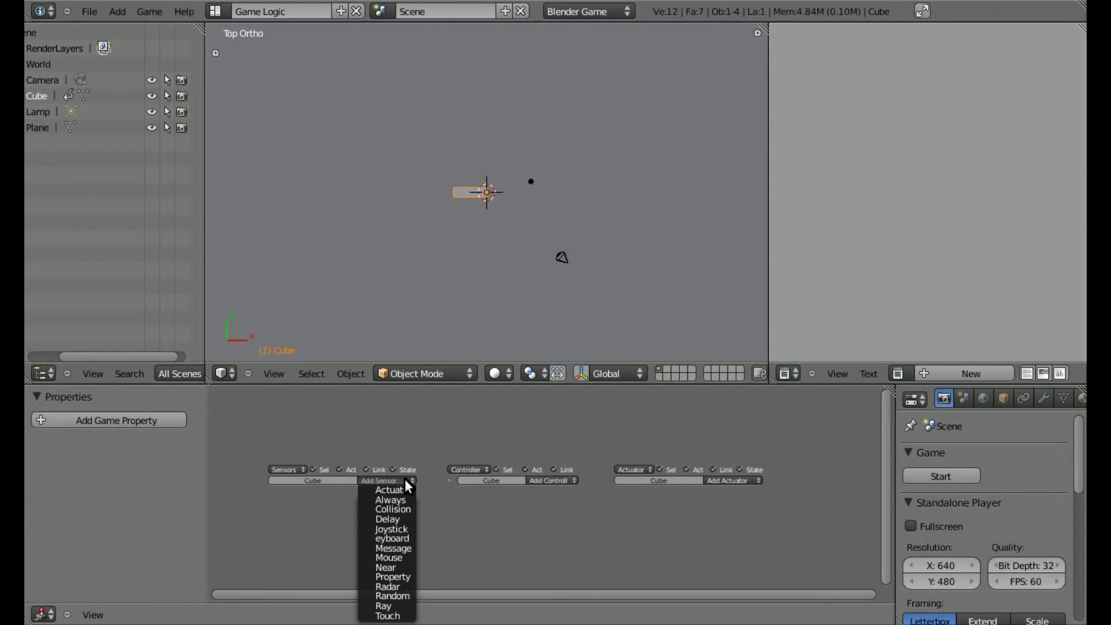
click(405, 539)
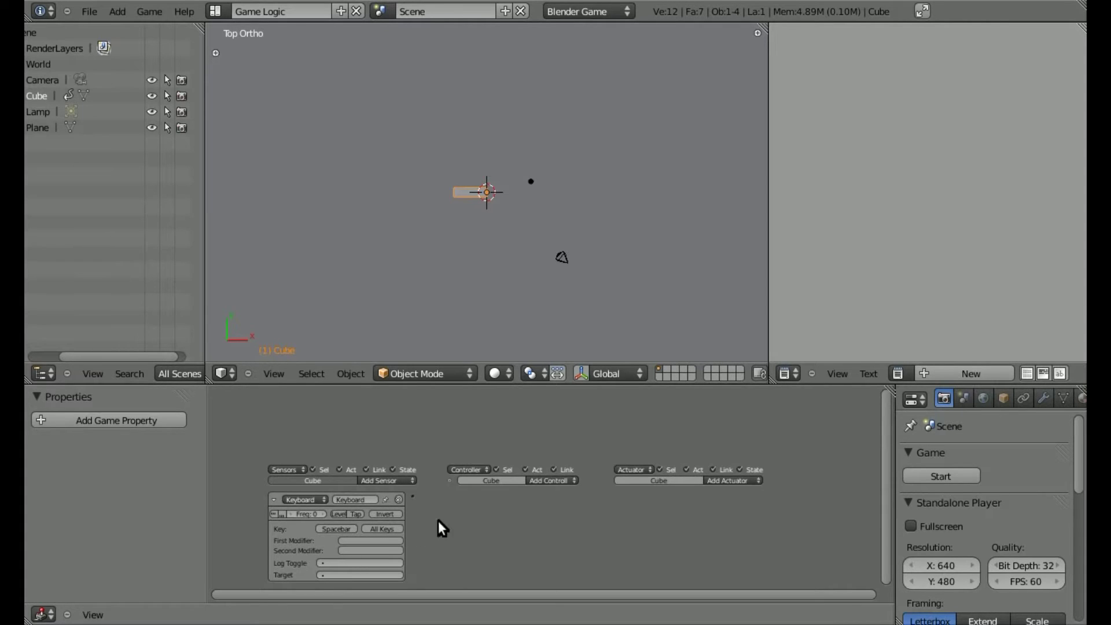
click(548, 481)
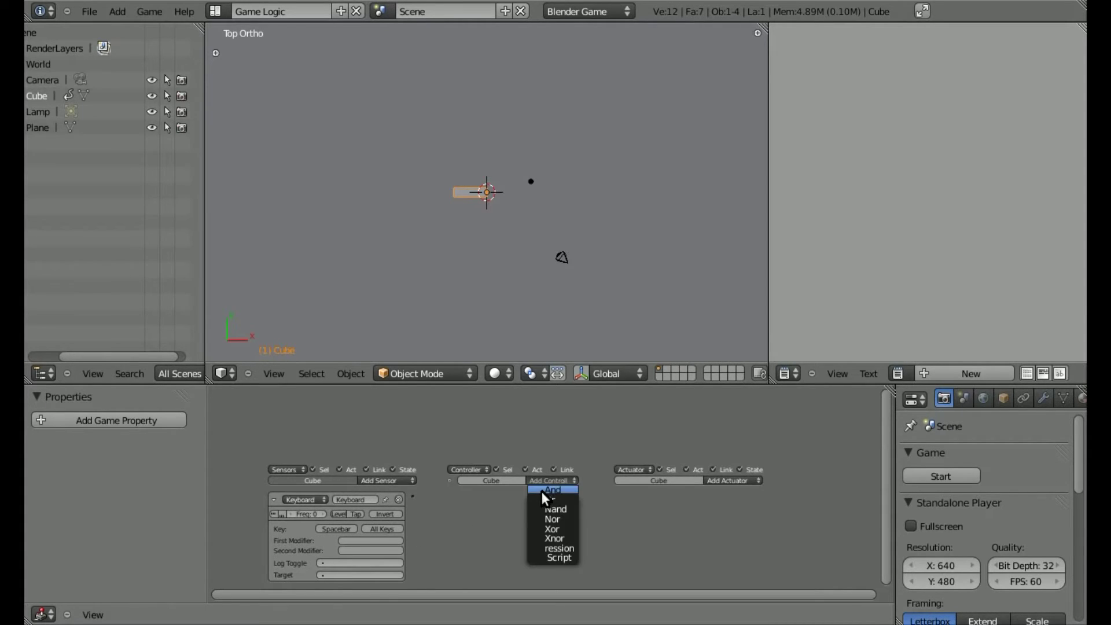
click(542, 491)
click(724, 481)
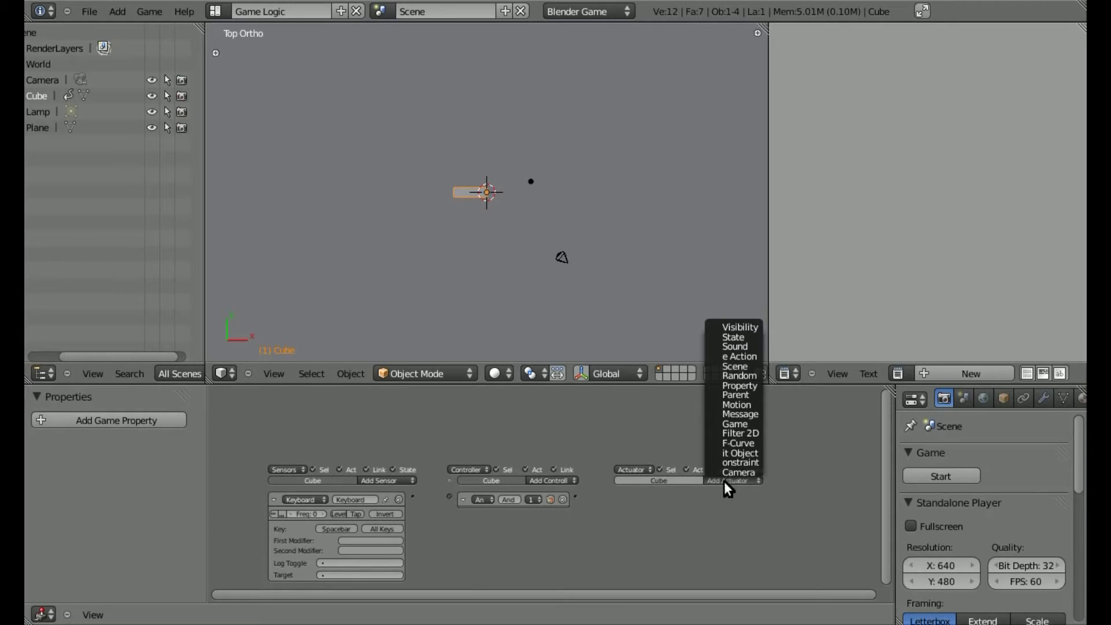
click(748, 443)
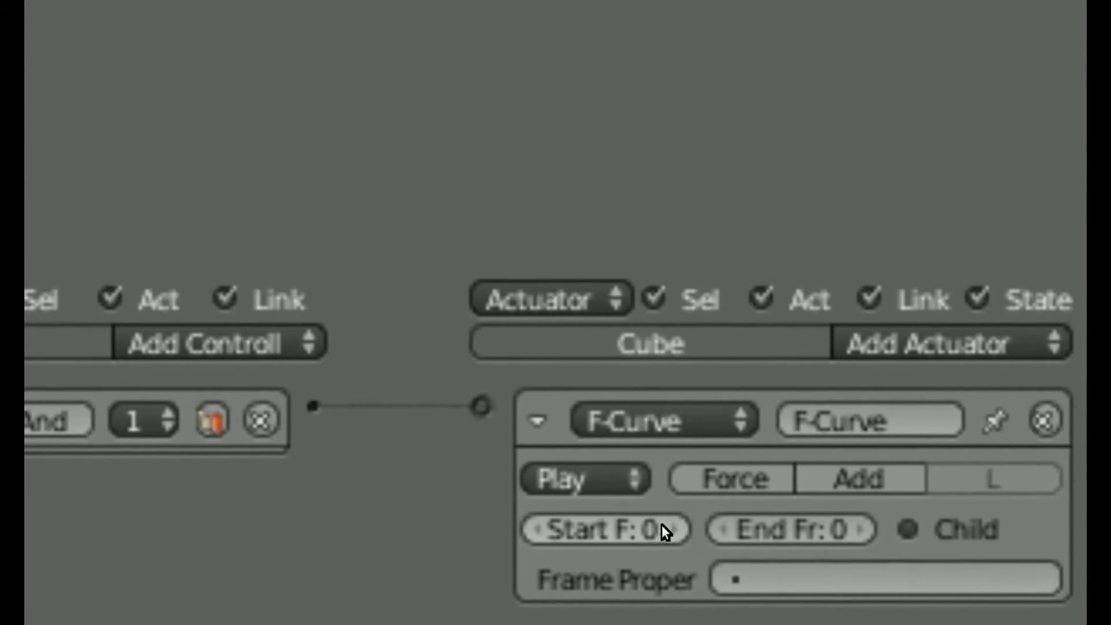
Step: Set the F-Curve actuator to start at frame 1, end at frame 11 and play in Flipper mode
click(651, 536)
text(1)
key(Return)
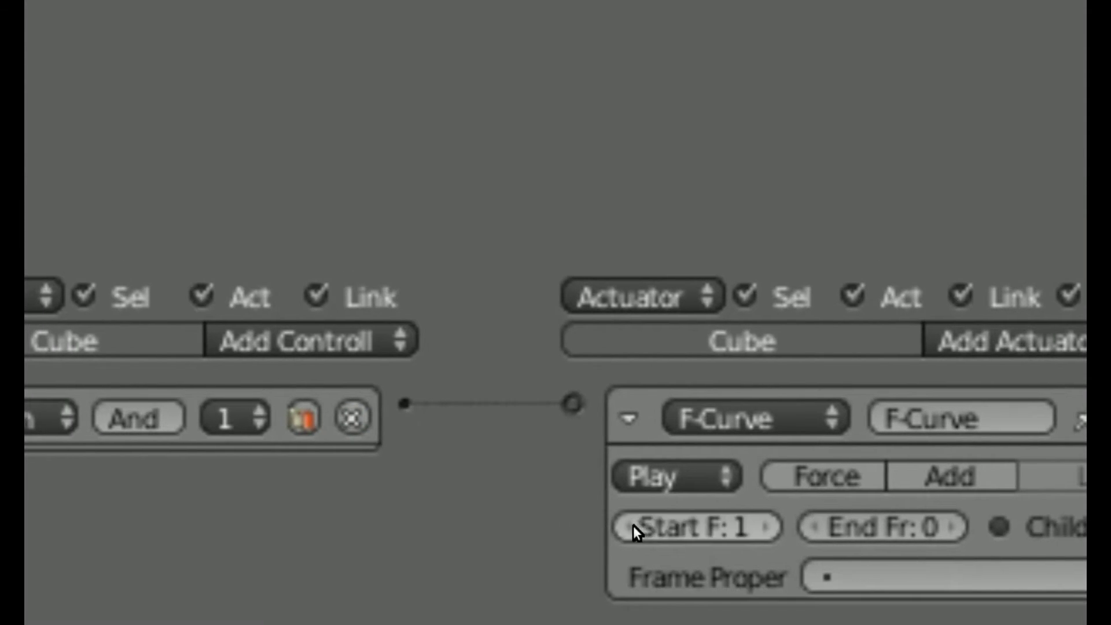
click(689, 538)
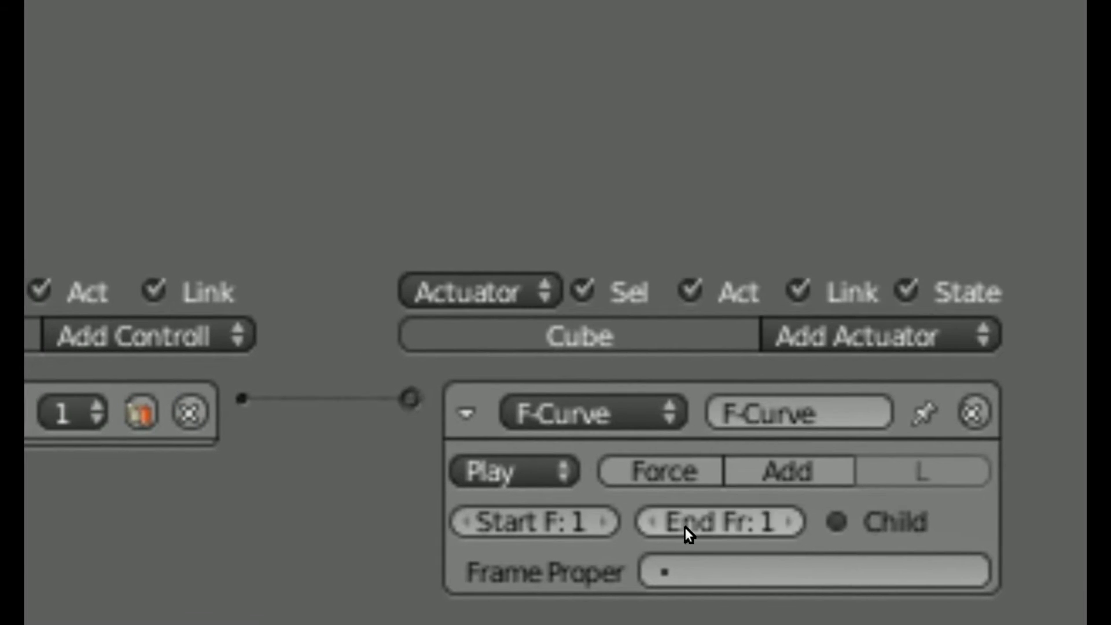
click(688, 536)
text(11)
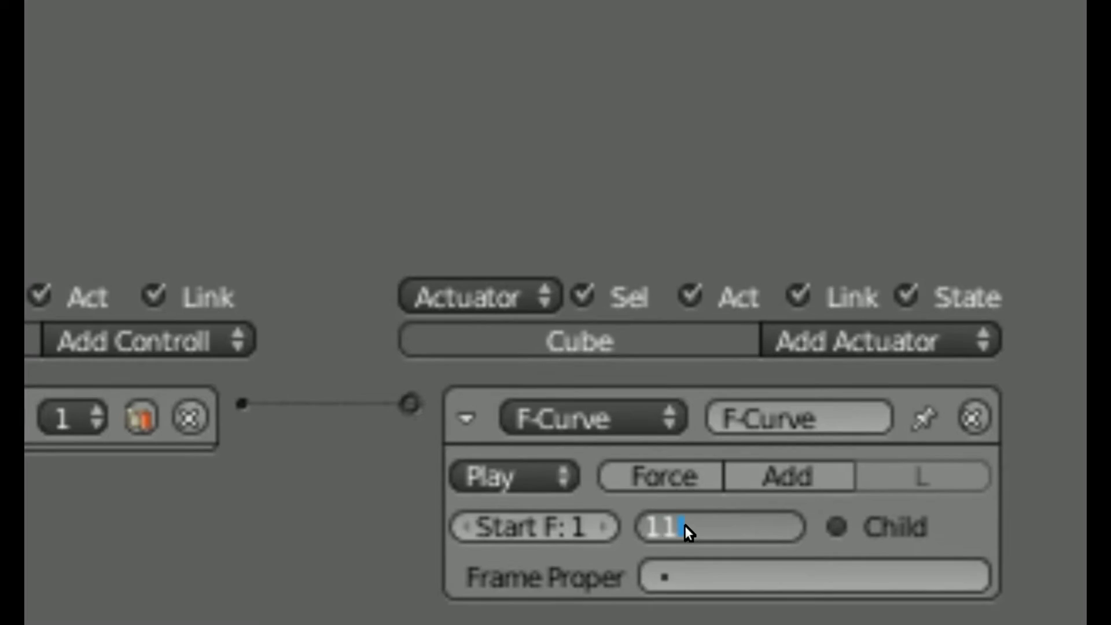
key(Return)
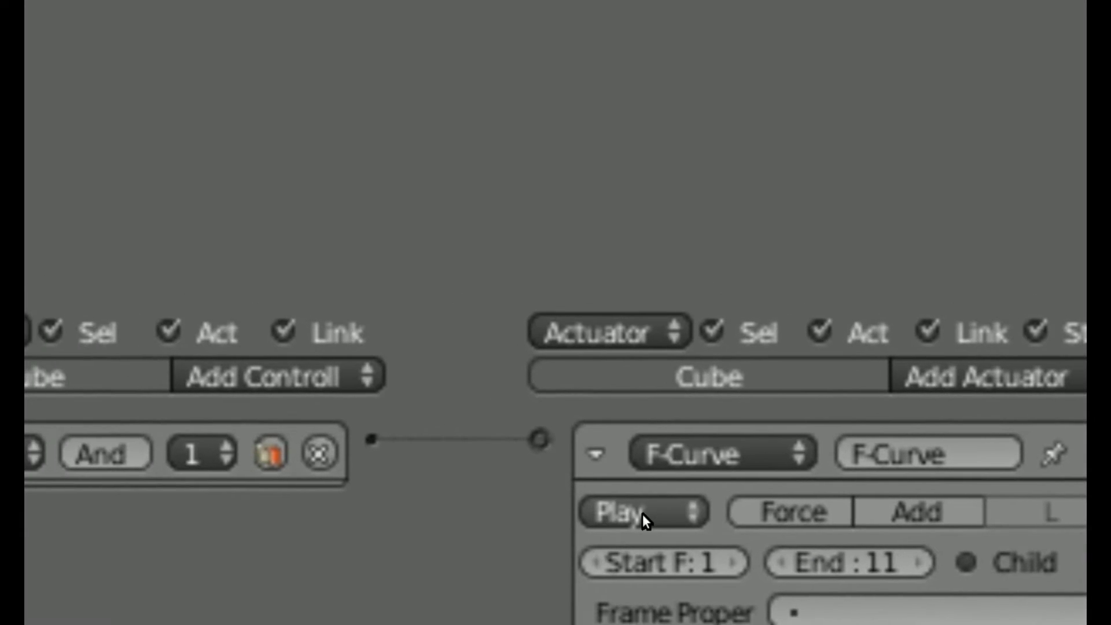
click(643, 514)
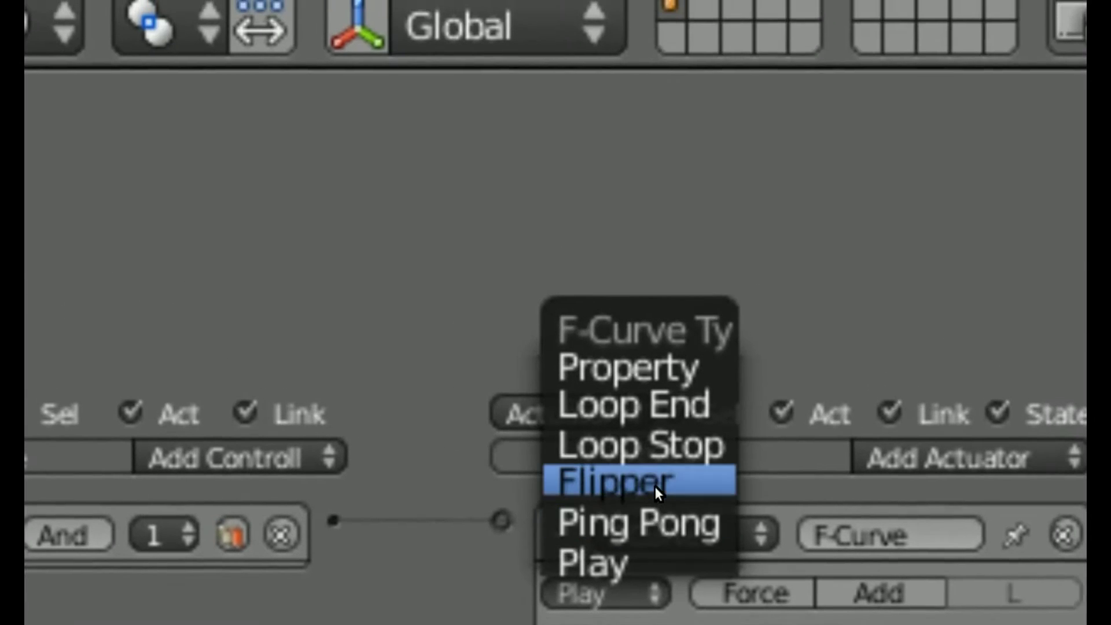
click(655, 487)
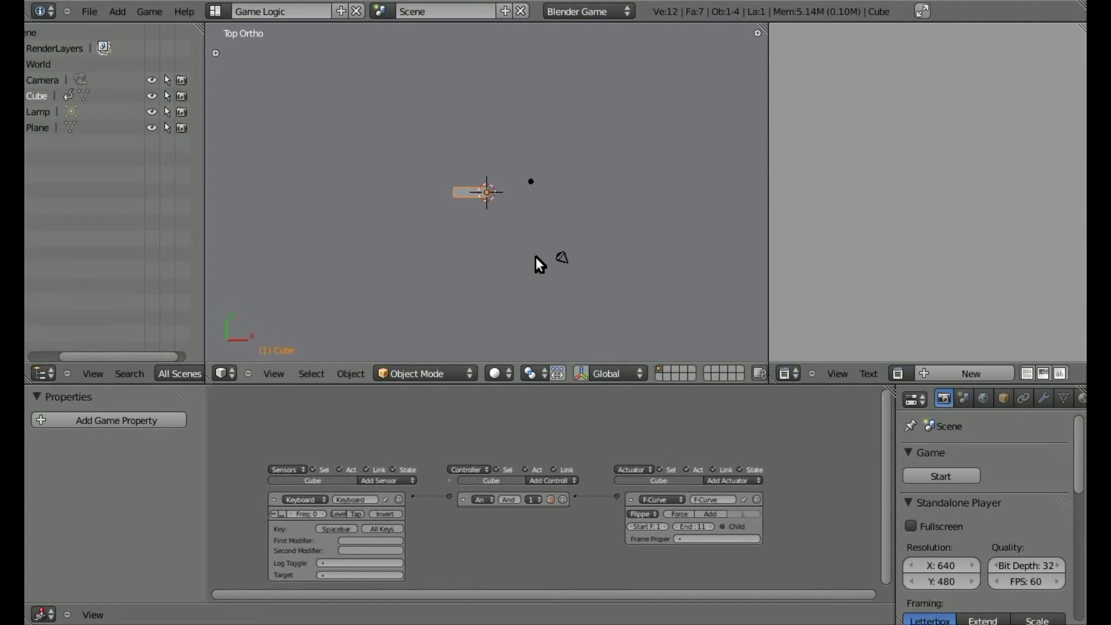
Step: Run the game in the front view, trigger the slab's flip repeatedly with Spacebar, and quit the game
key(KP_1)
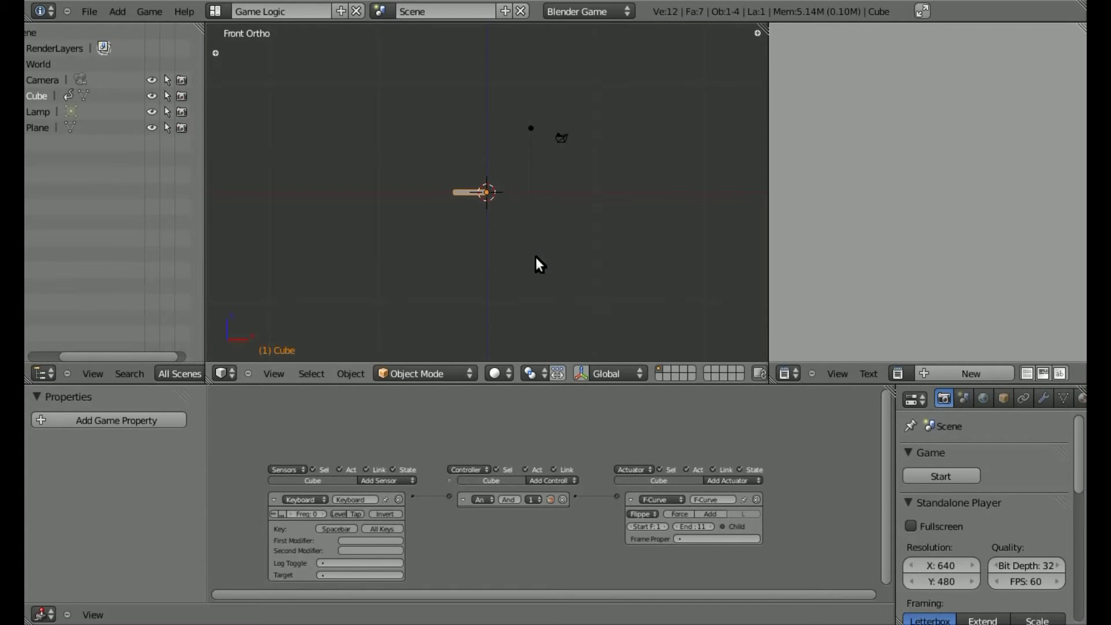
key(p)
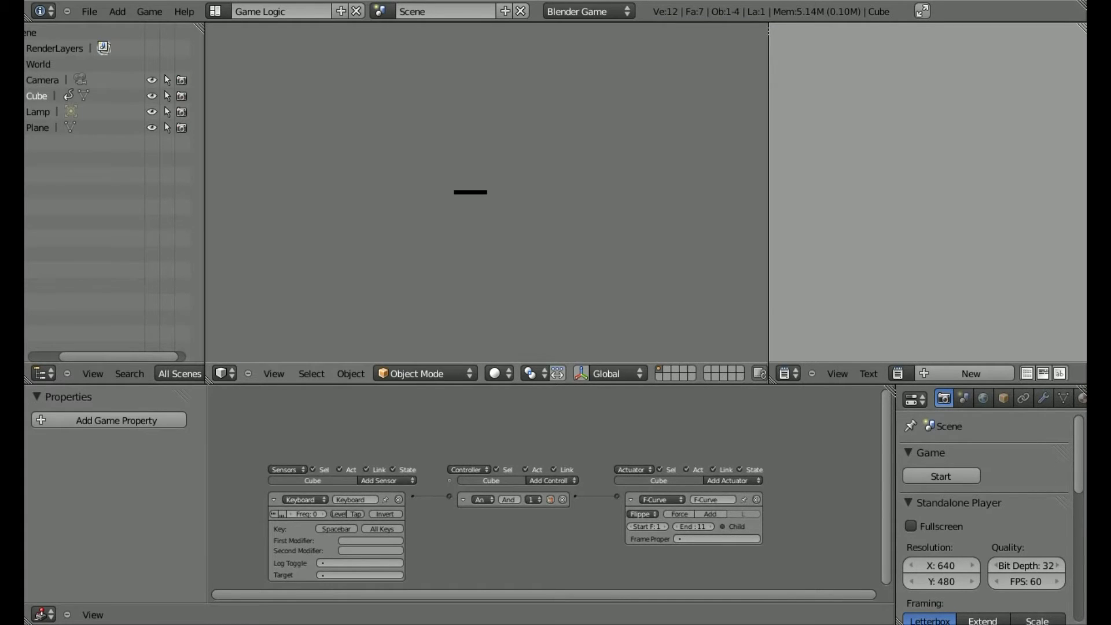
key(space)
key(space)
key(space)
key(space)
key(space)
key(space)
key(space)
key(Escape)
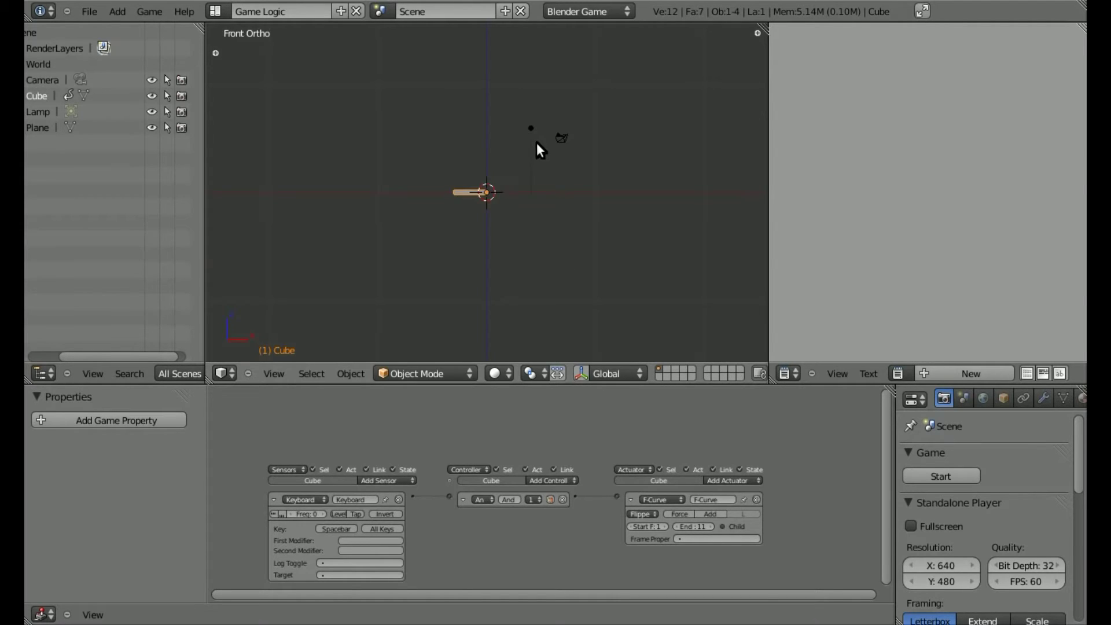
Step: In the top view, move the lamp in the negative Y direction to a spot beside the camera
key(KP_7)
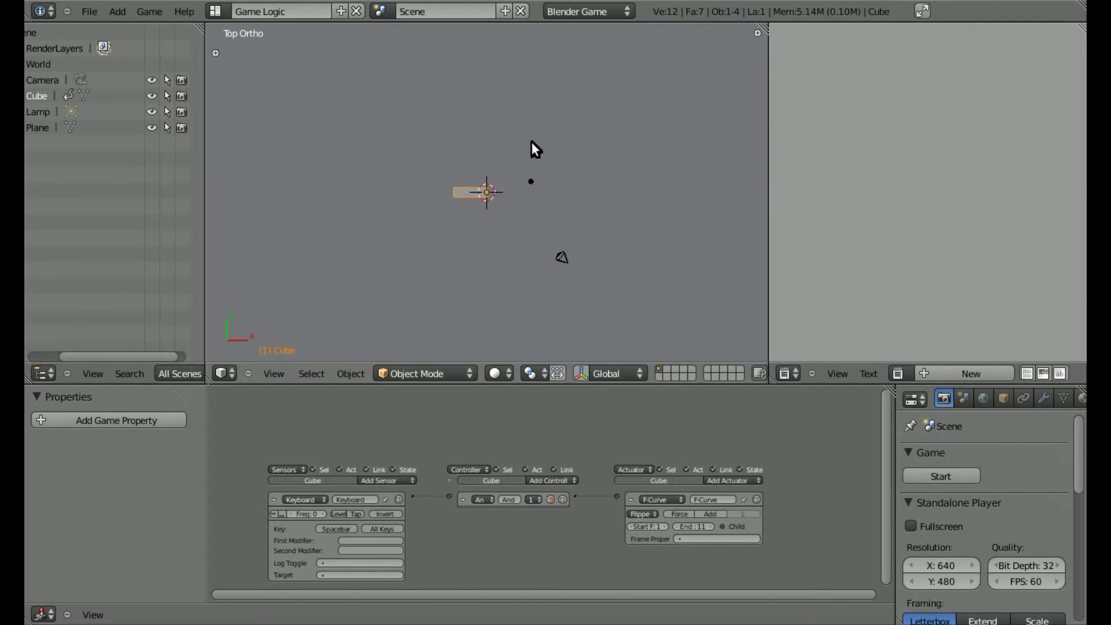
right_click(532, 181)
key(g)
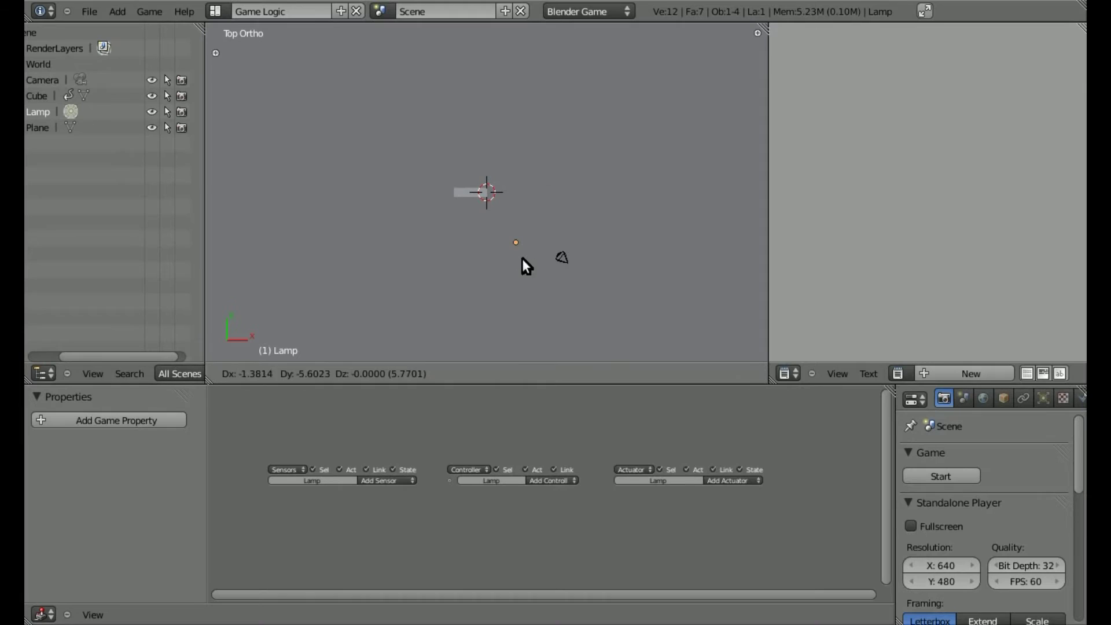
click(523, 273)
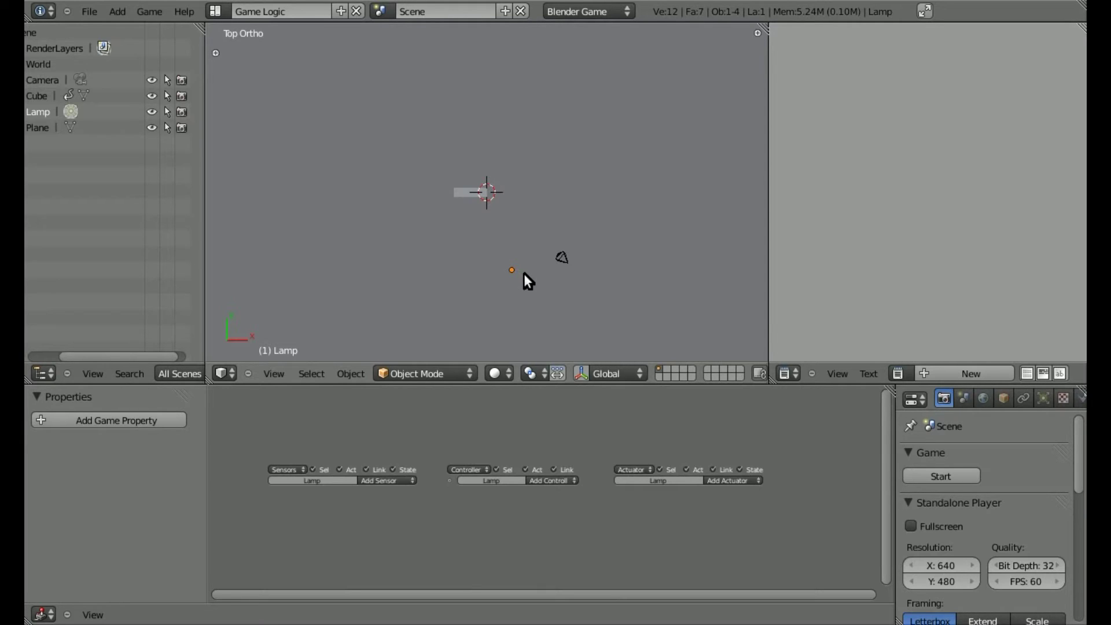
Step: Add a cube at the 3D cursor and scale it down to about 0.43
key(space)
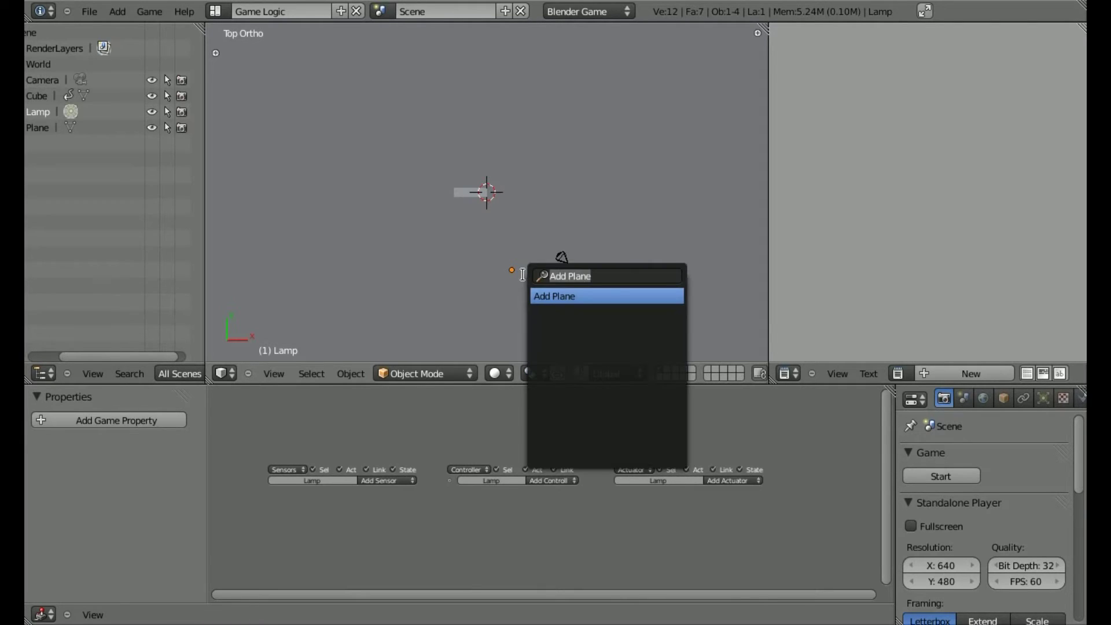
text(cube)
key(Return)
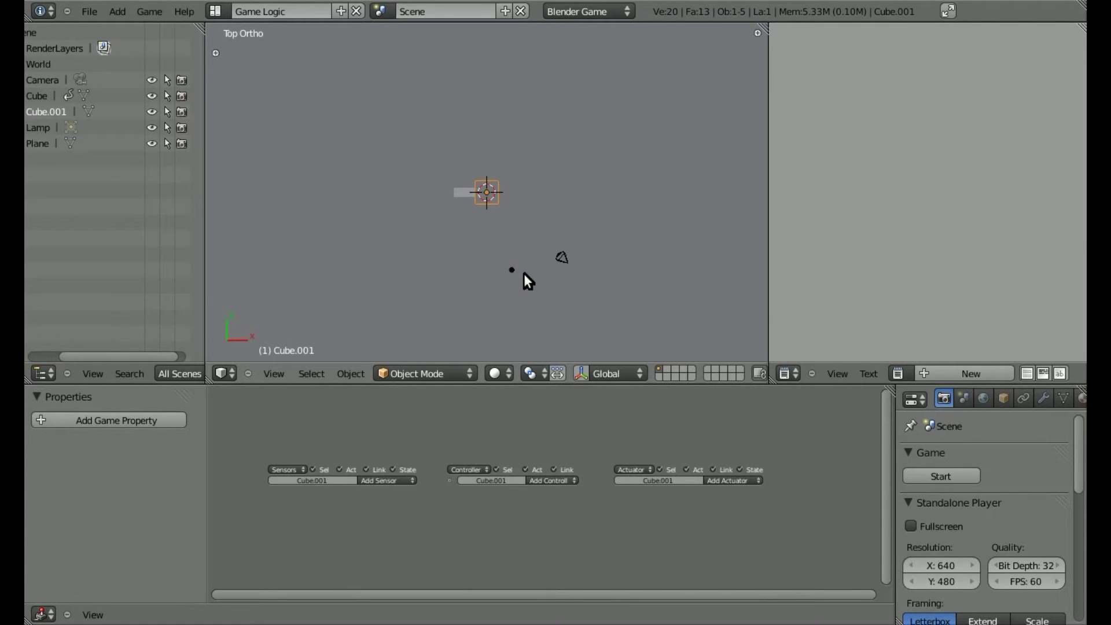
key(s)
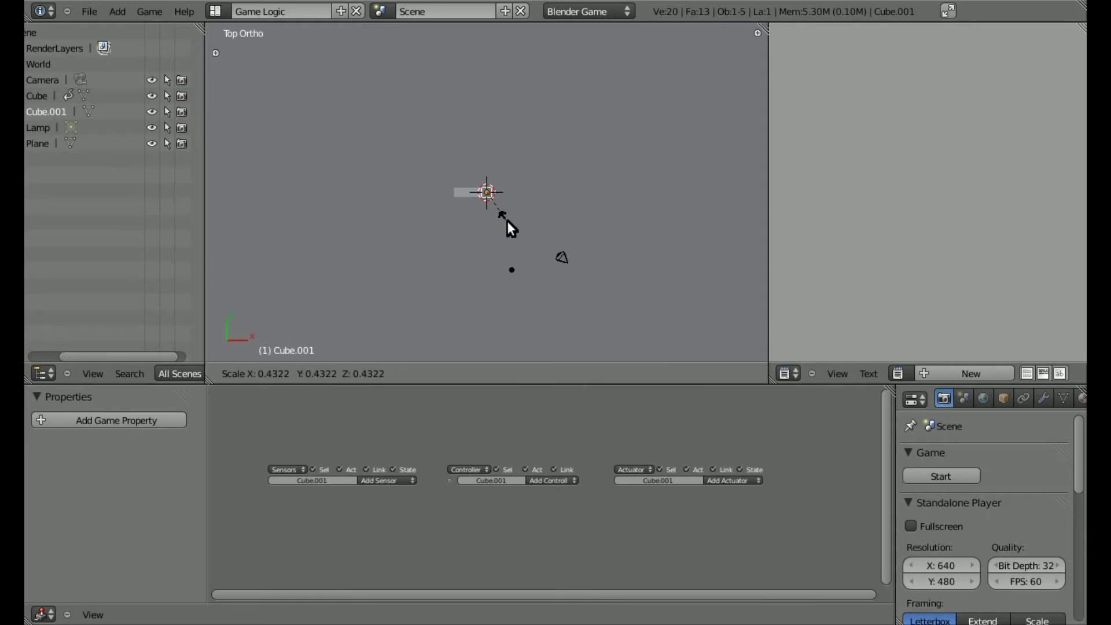
click(507, 220)
key(KP_1)
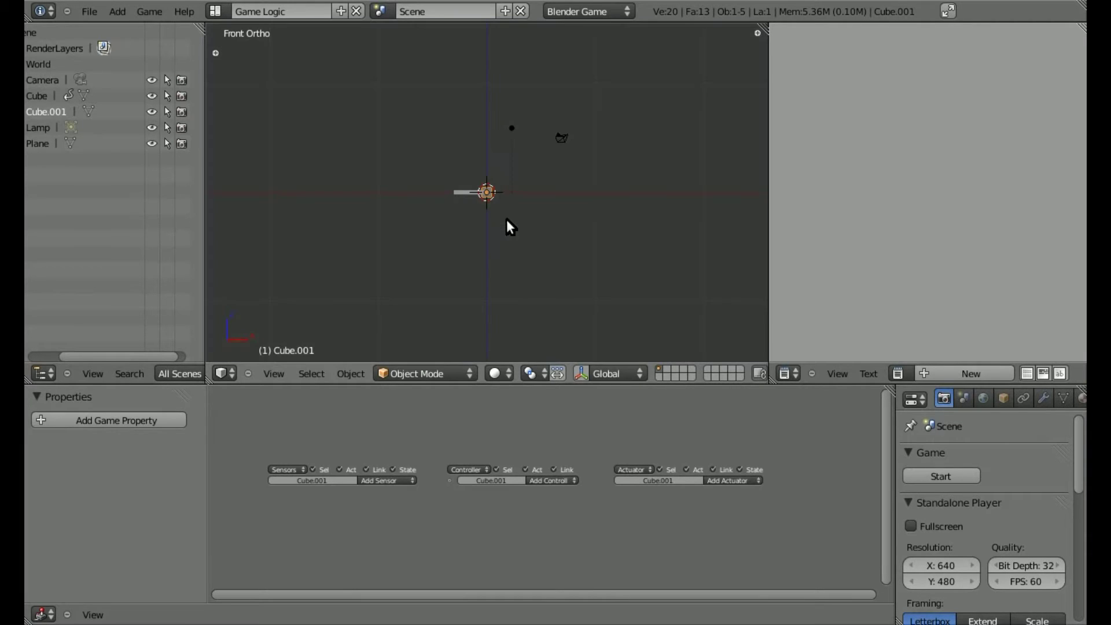
key(g)
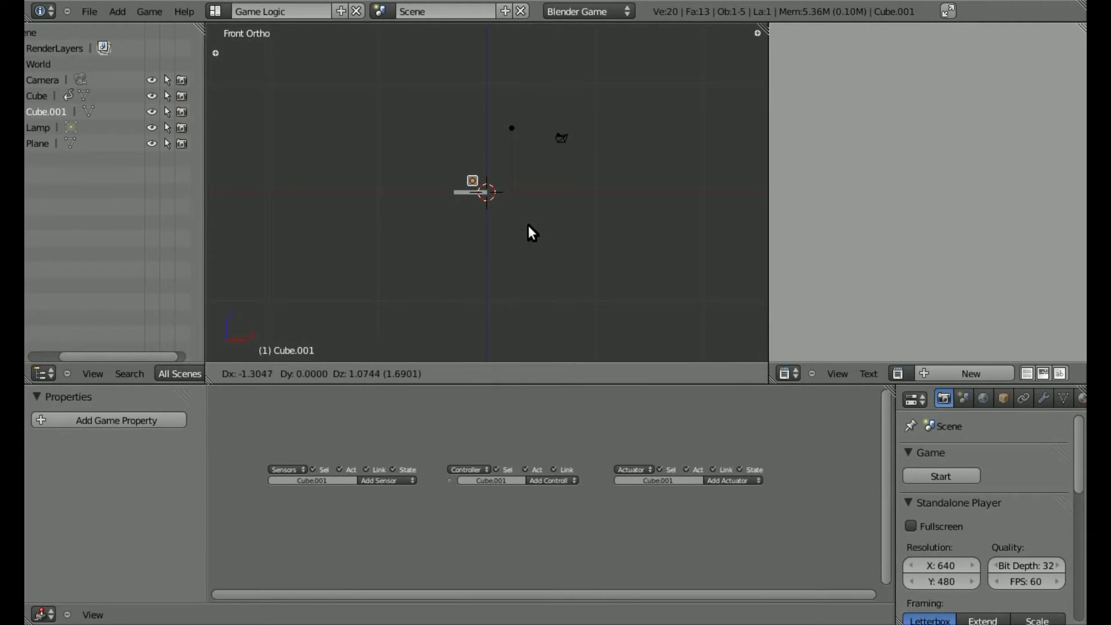
right_click(522, 225)
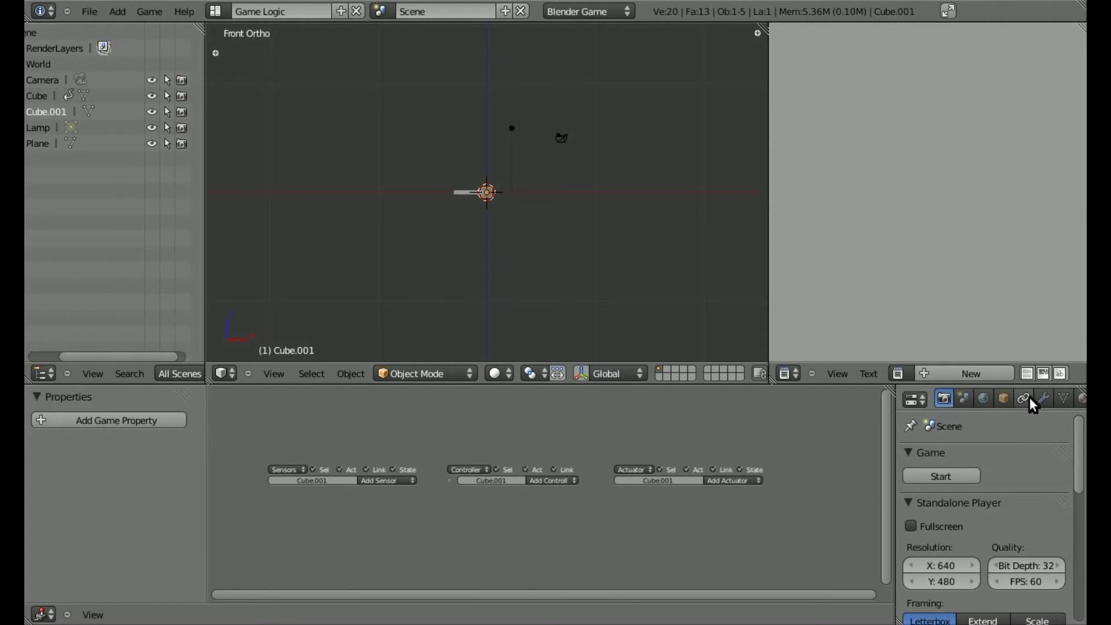
Step: Set the small cube's physics type to Rigid Body and enable Box collision bounds
scroll(1037, 405, down, 1)
scroll(990, 398, down, 4)
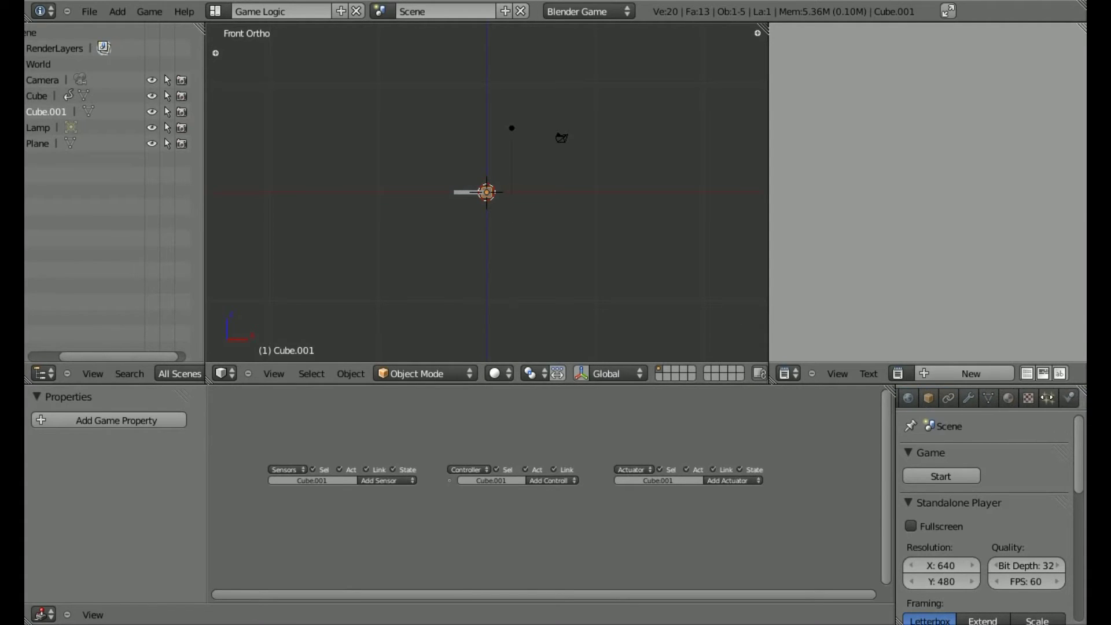
click(1069, 399)
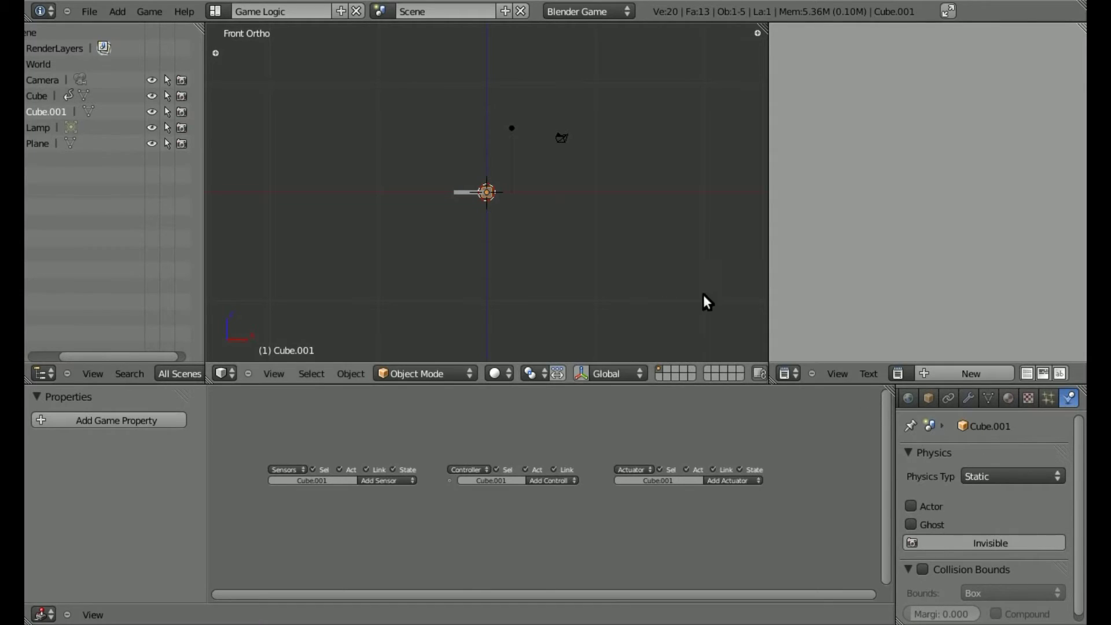
click(996, 477)
click(991, 407)
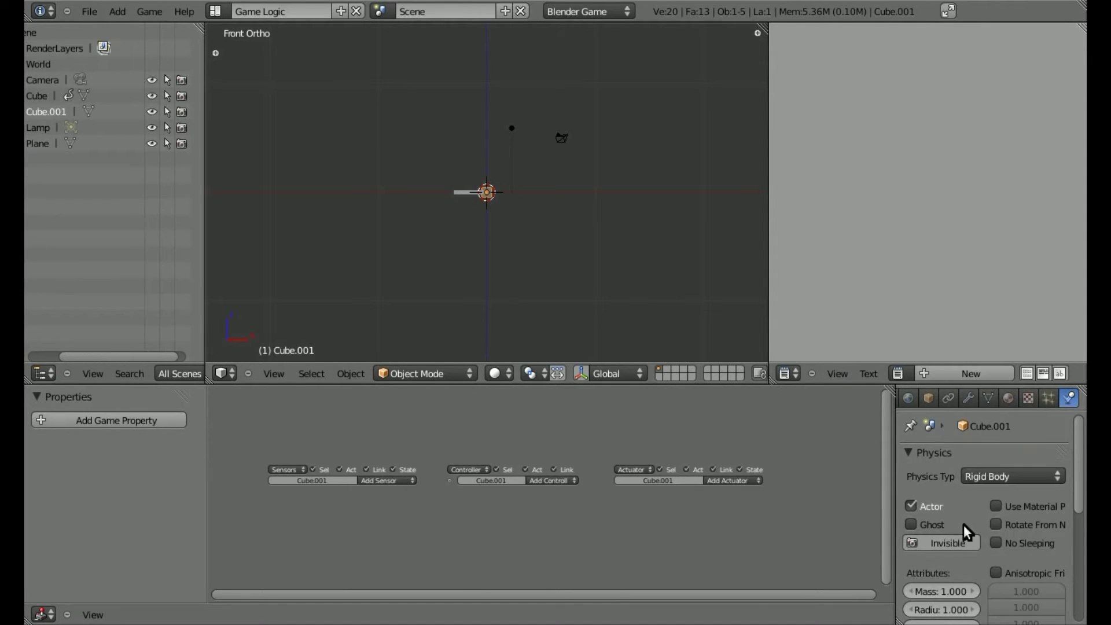
scroll(988, 568, down, 5)
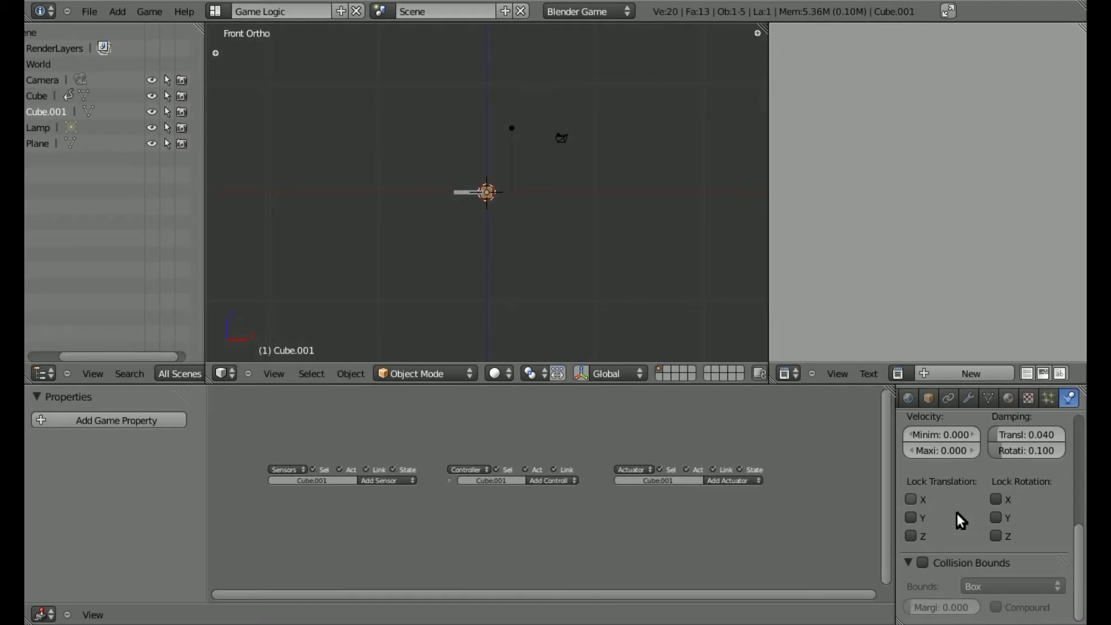
click(924, 563)
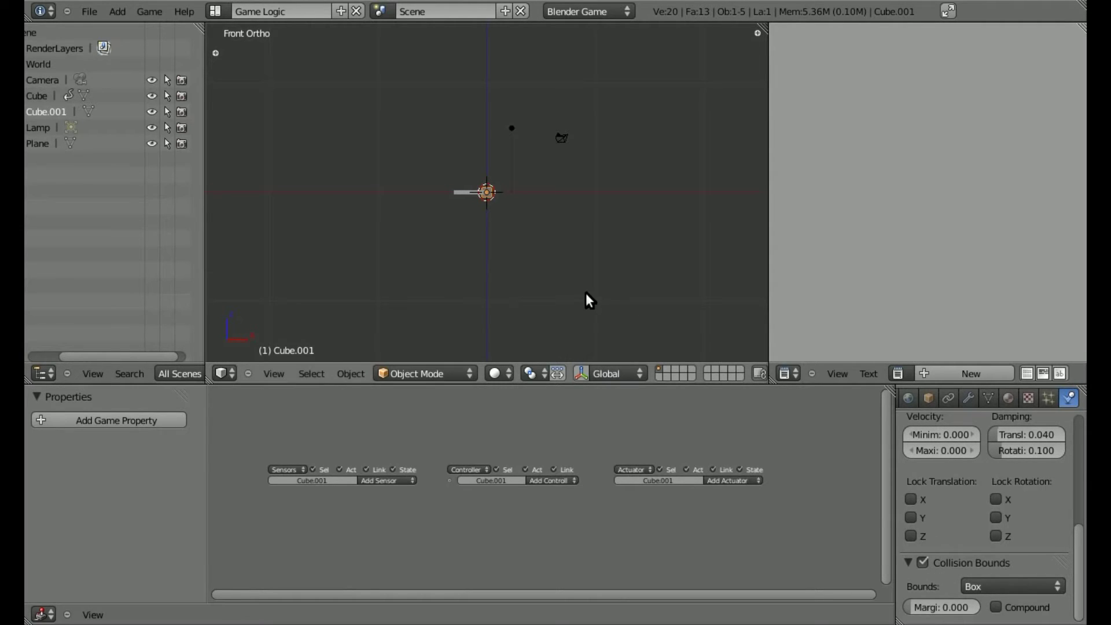
Step: Raise the small cube's rigid body mass to 211.8
scroll(959, 492, up, 5)
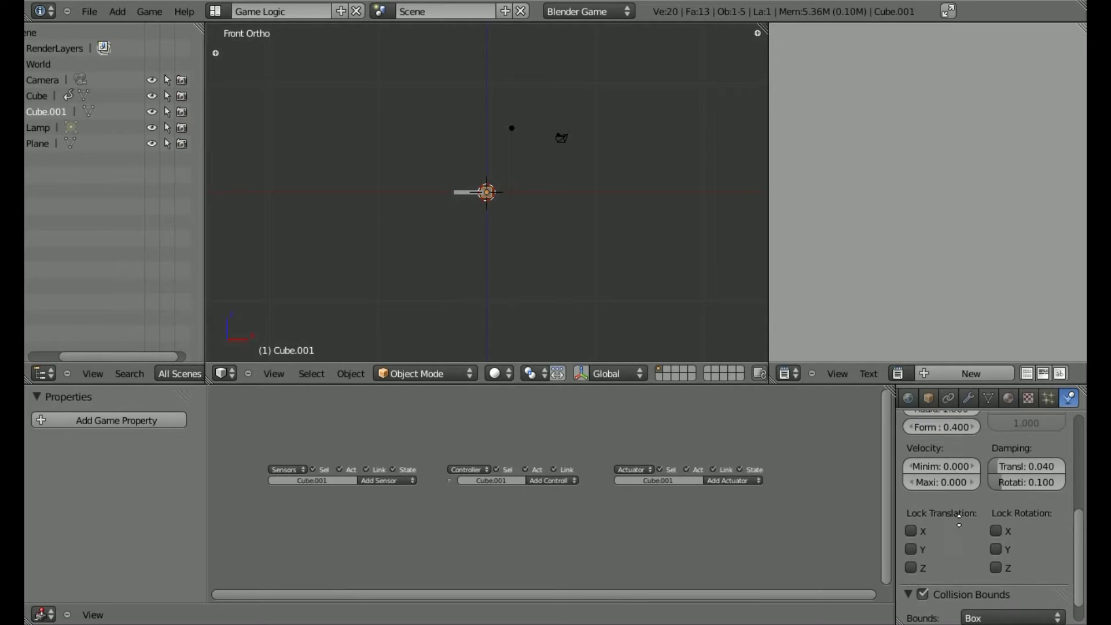
scroll(964, 596, up, 2)
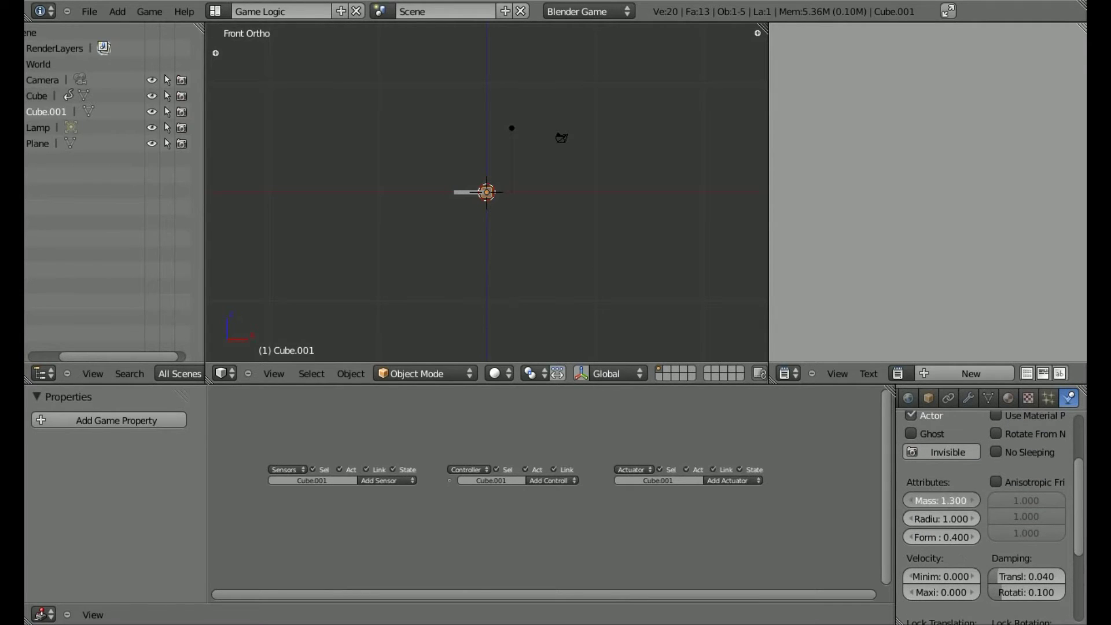
drag(942, 500, 1110, 501)
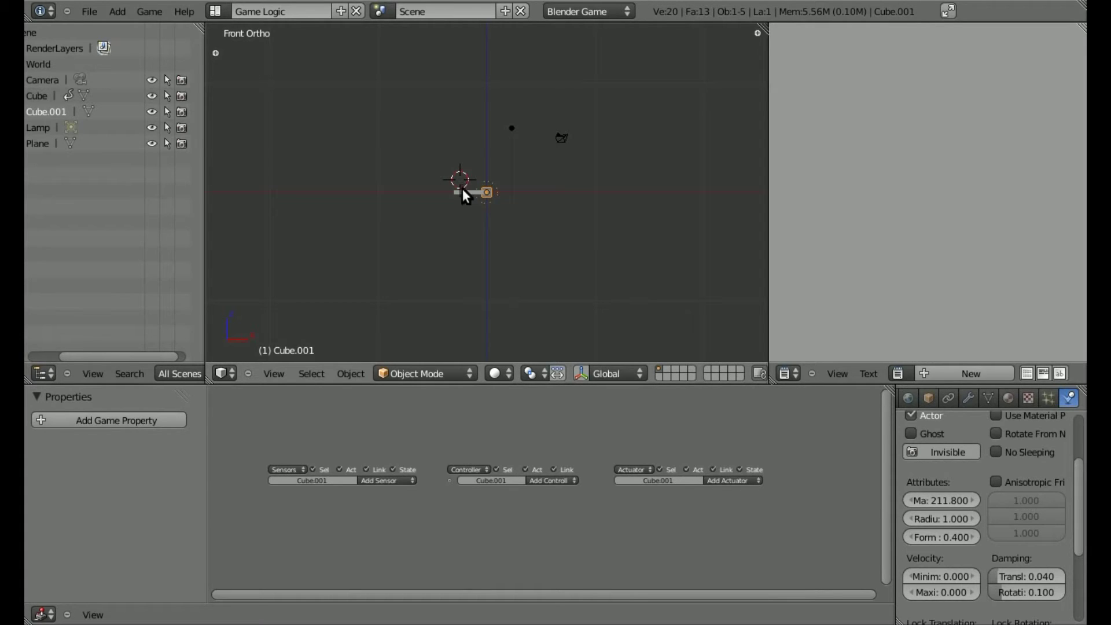
Step: Add an Empty at the 3D cursor above the slab and move the small cube to the second layer
key(shift+a)
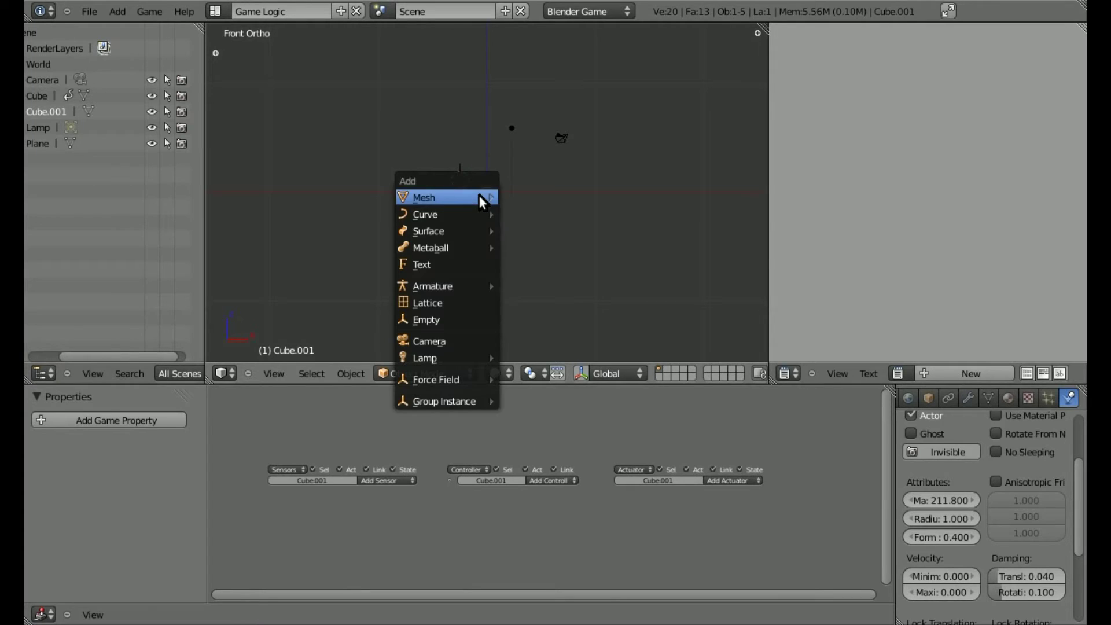
click(460, 317)
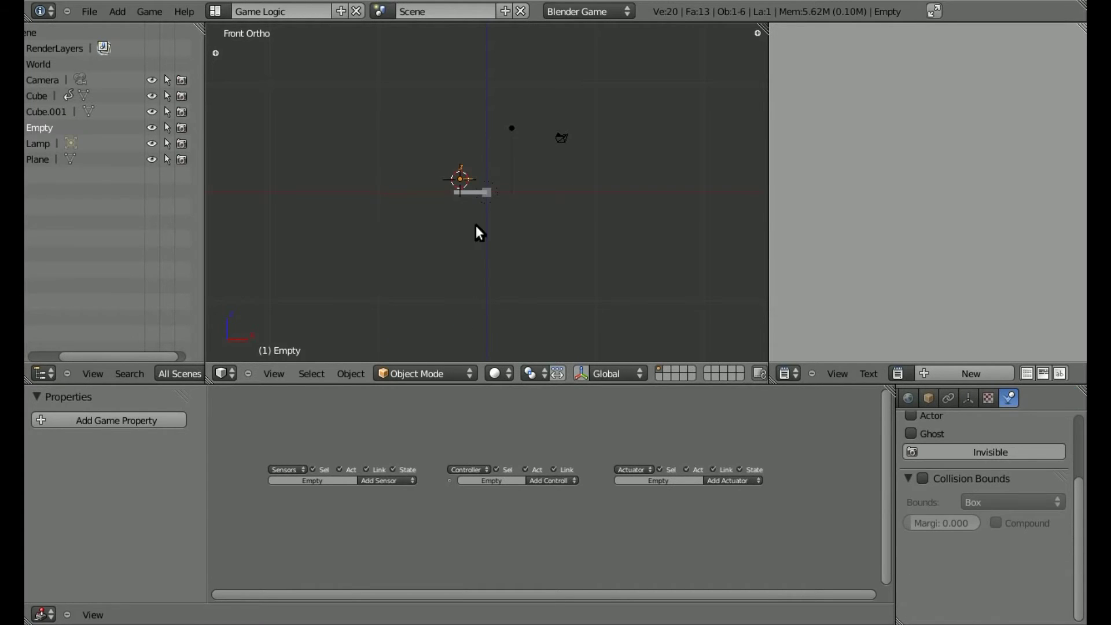
right_click(490, 196)
right_click(491, 191)
right_click(493, 195)
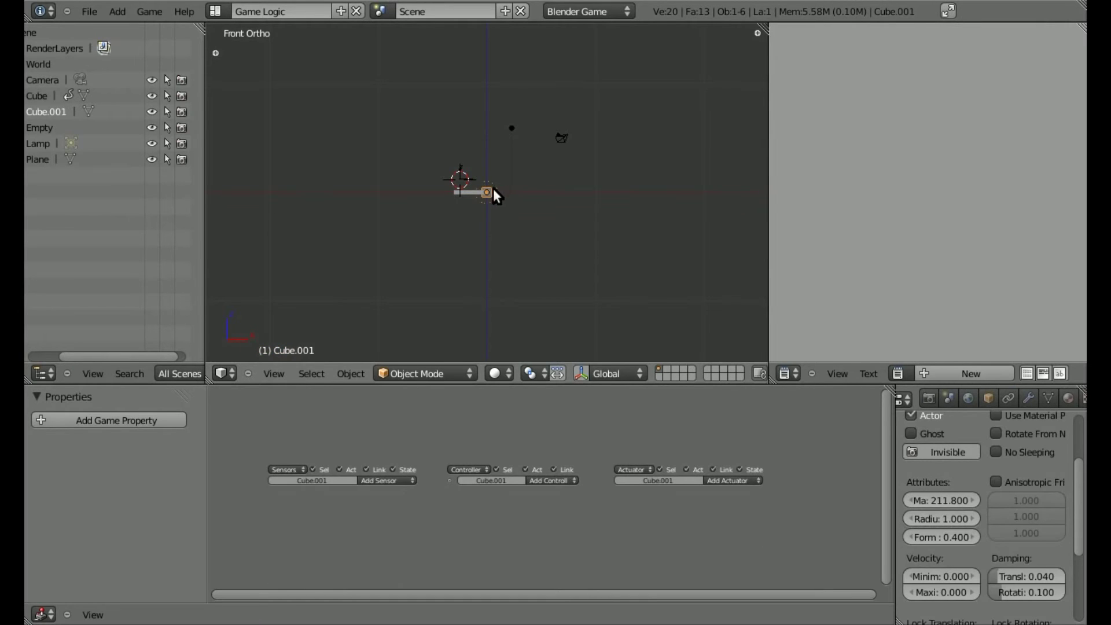
scroll(501, 192, up, 8)
key(m)
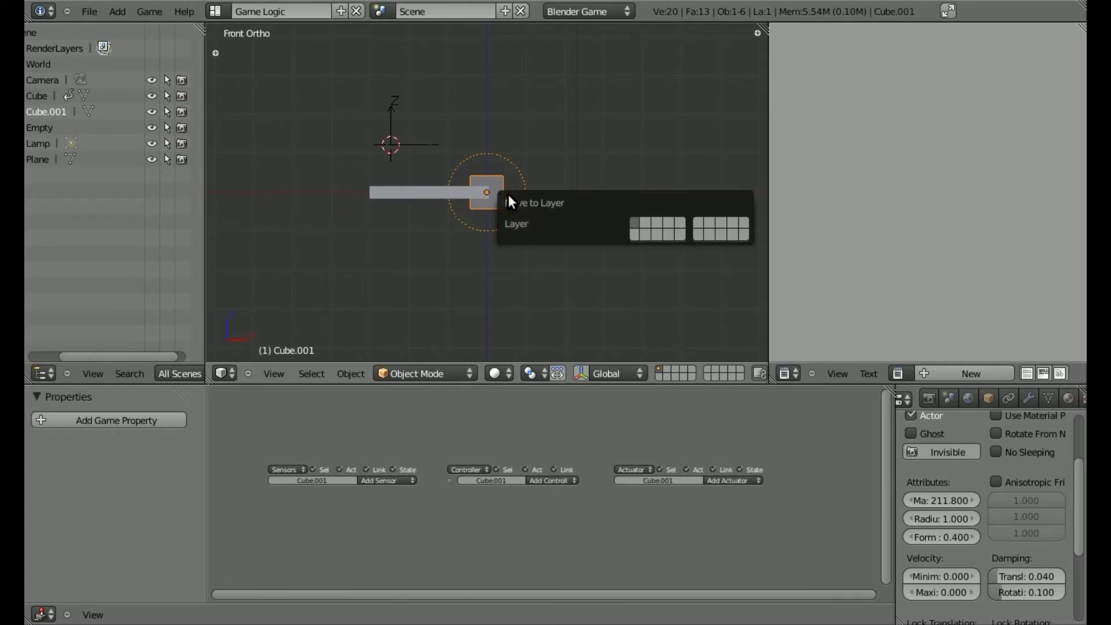
click(648, 223)
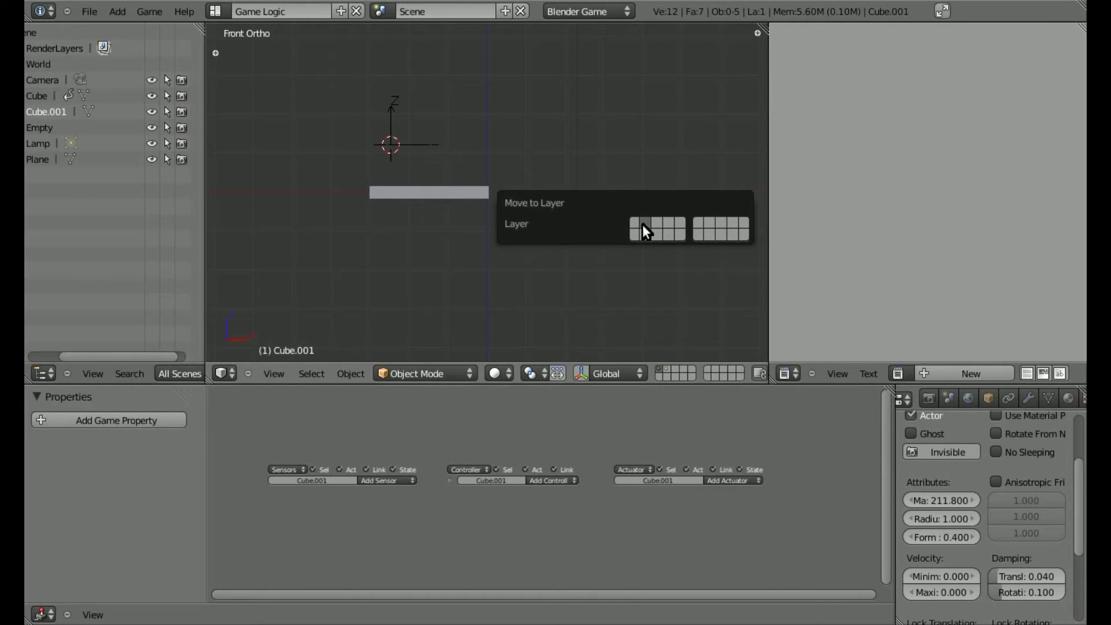
Step: Give the Empty a Keyboard sensor triggered by the Return key and link it to an And controller
right_click(422, 144)
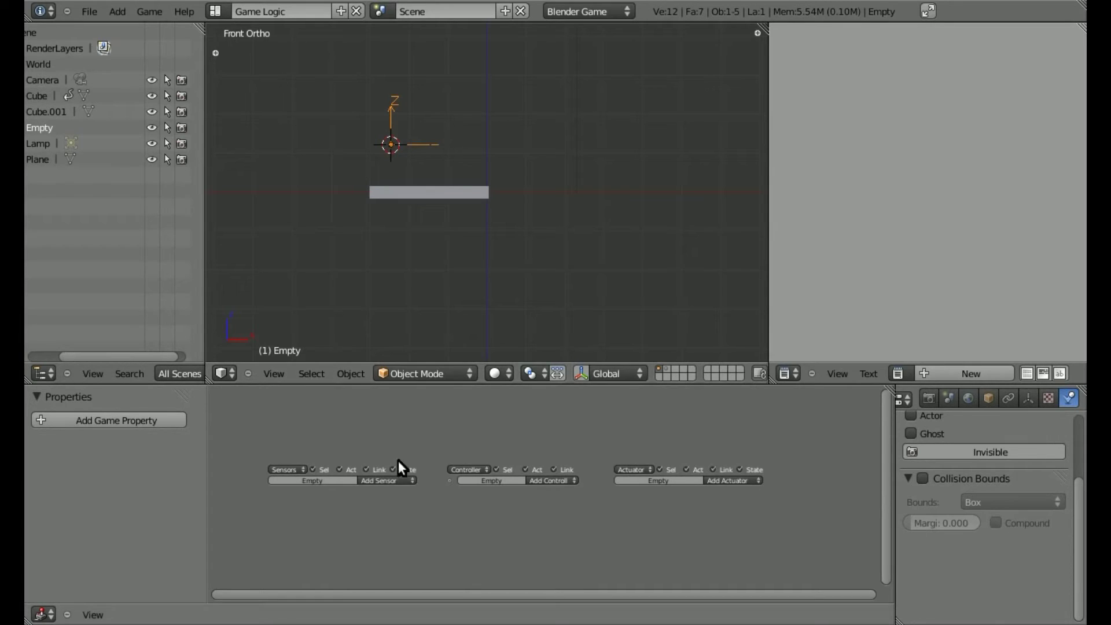
click(395, 482)
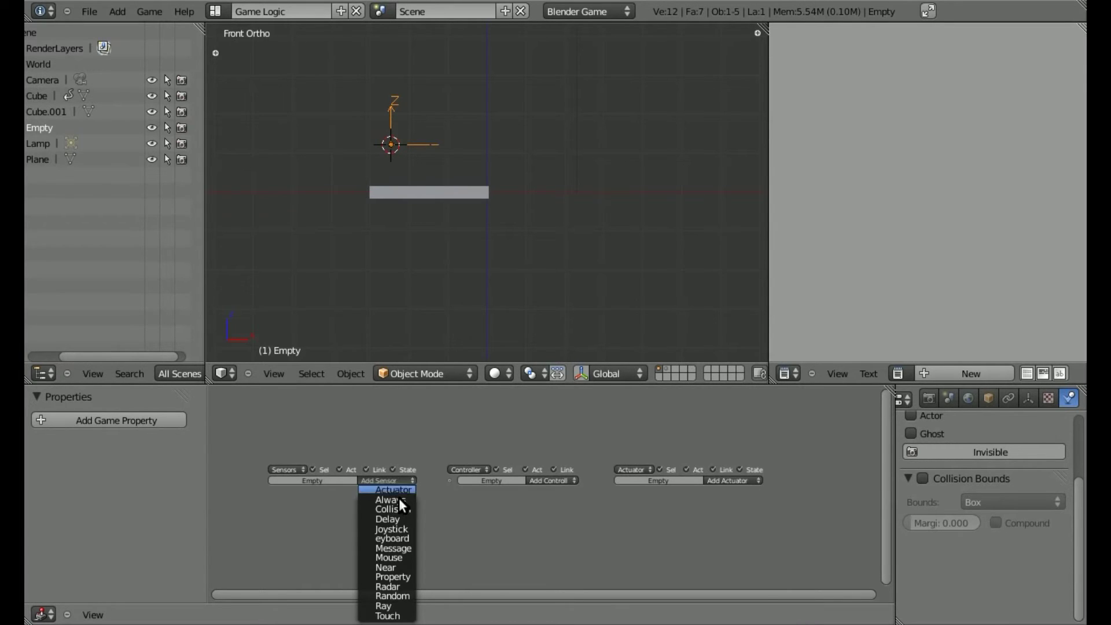
click(401, 540)
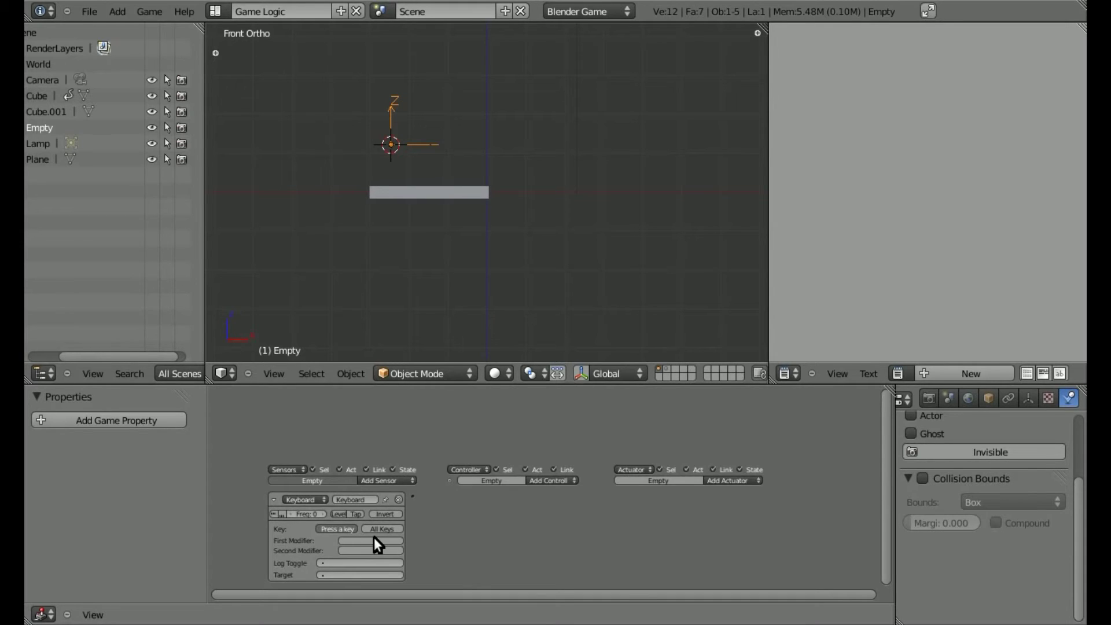
key(Return)
click(550, 482)
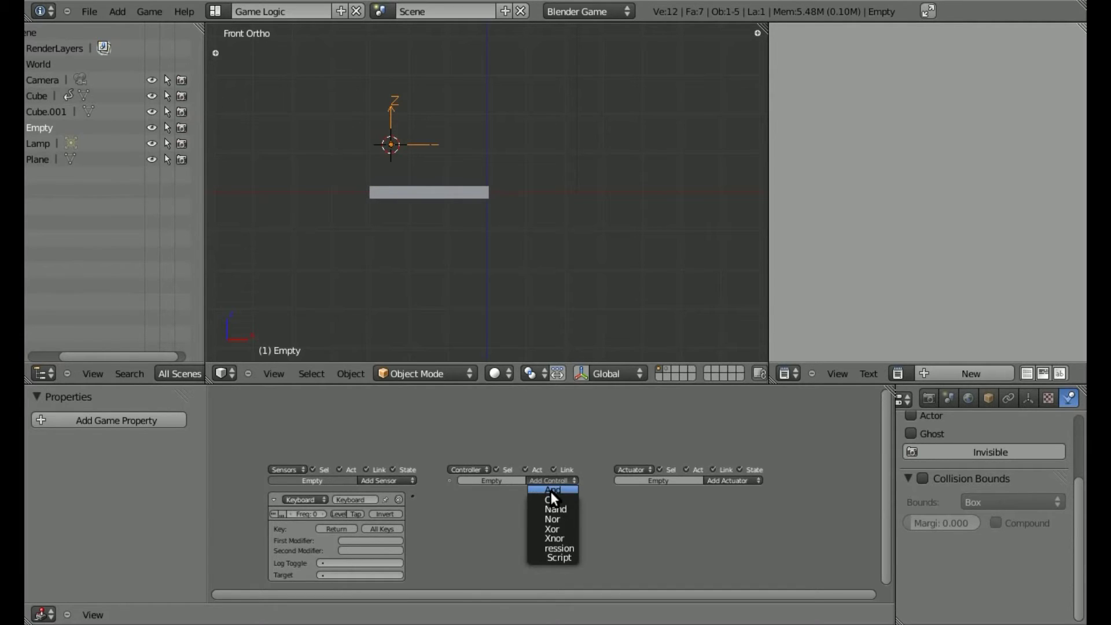
click(553, 491)
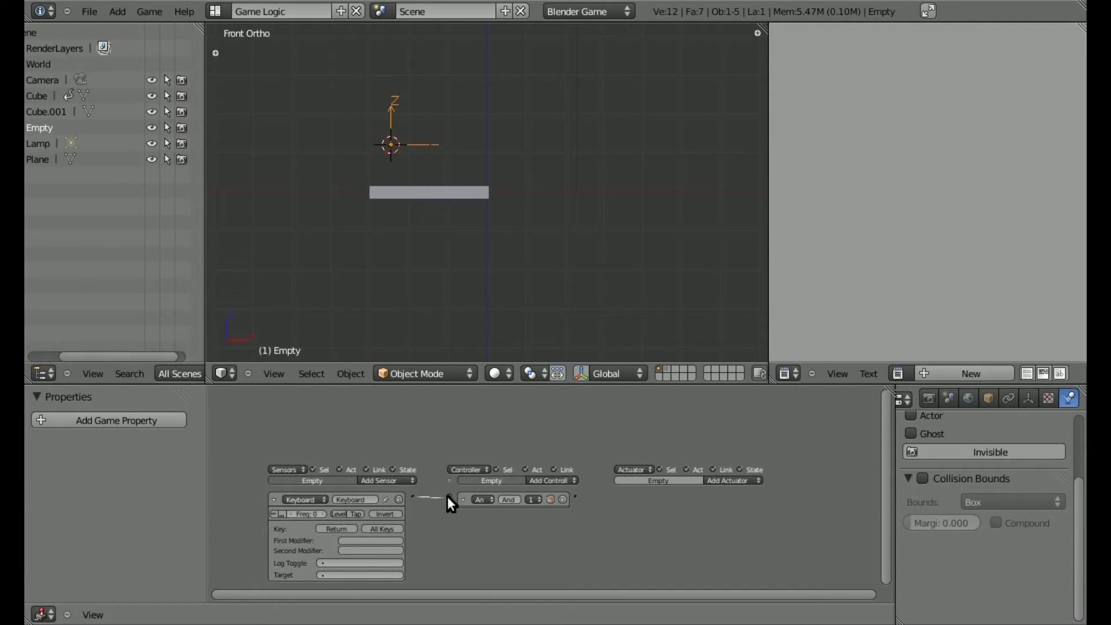
Step: Add an Edit Object actuator to the Empty, link it to the And controller, and set Cube.001 as the object to add
click(723, 482)
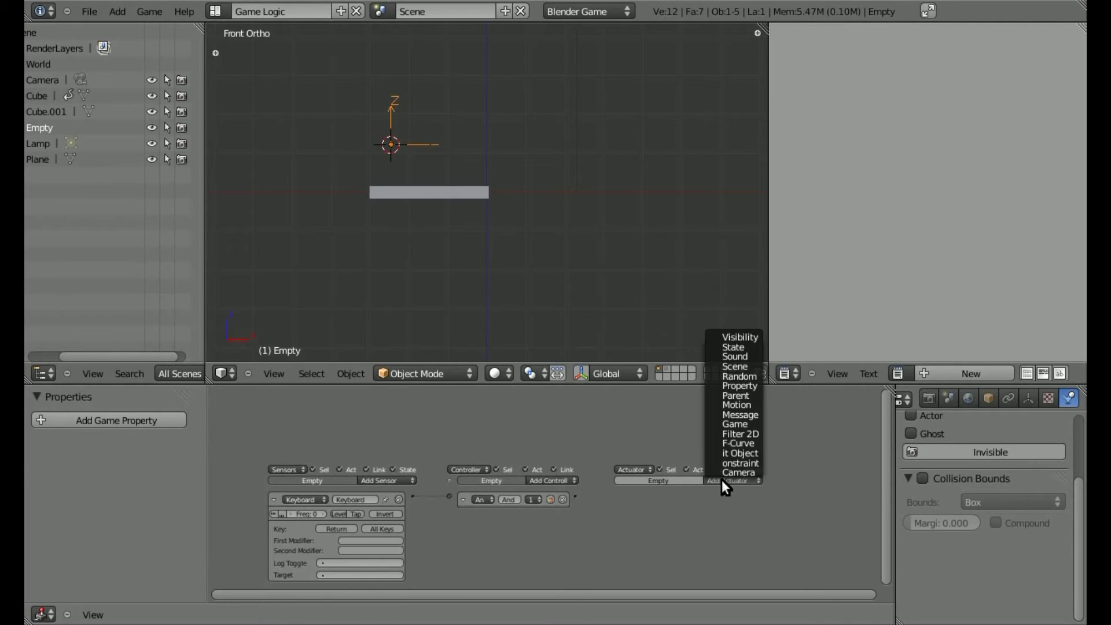
click(737, 454)
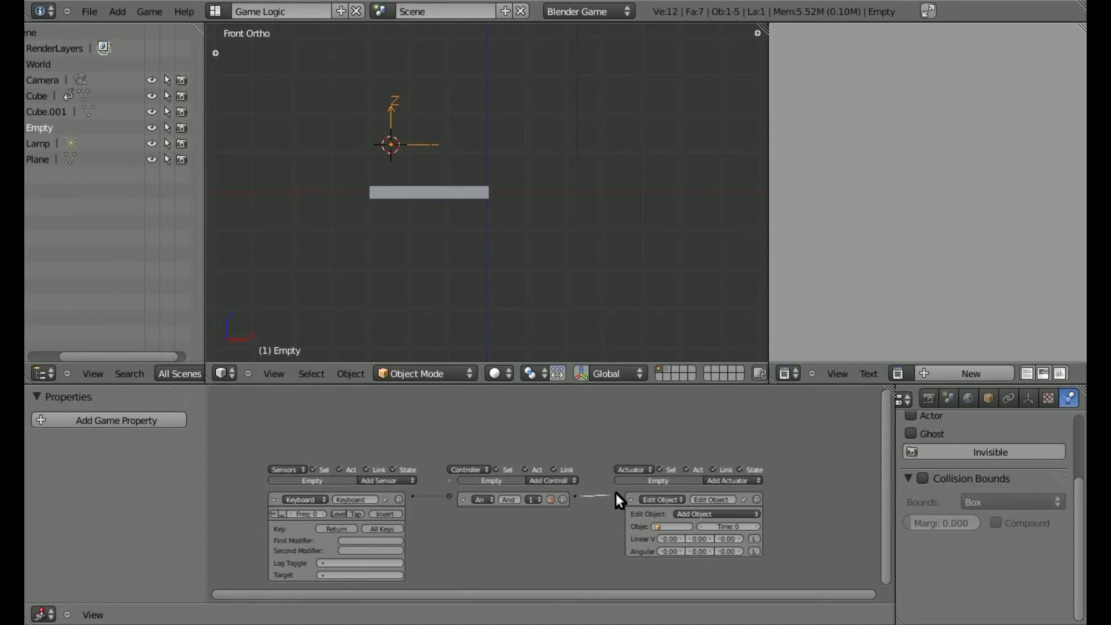
drag(616, 493, 617, 494)
click(669, 527)
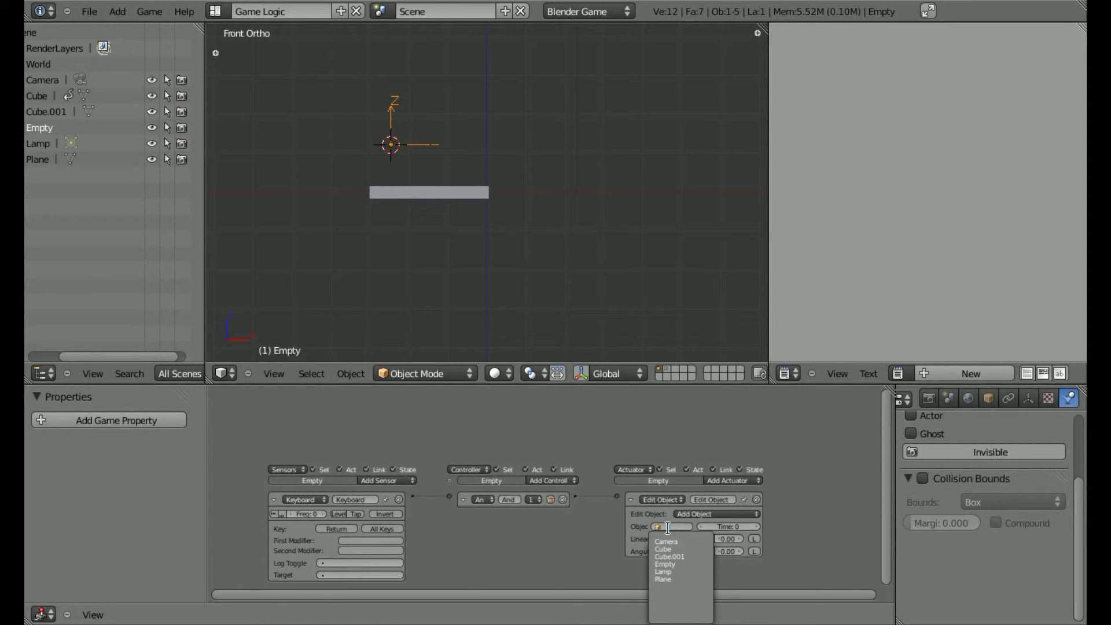
click(689, 557)
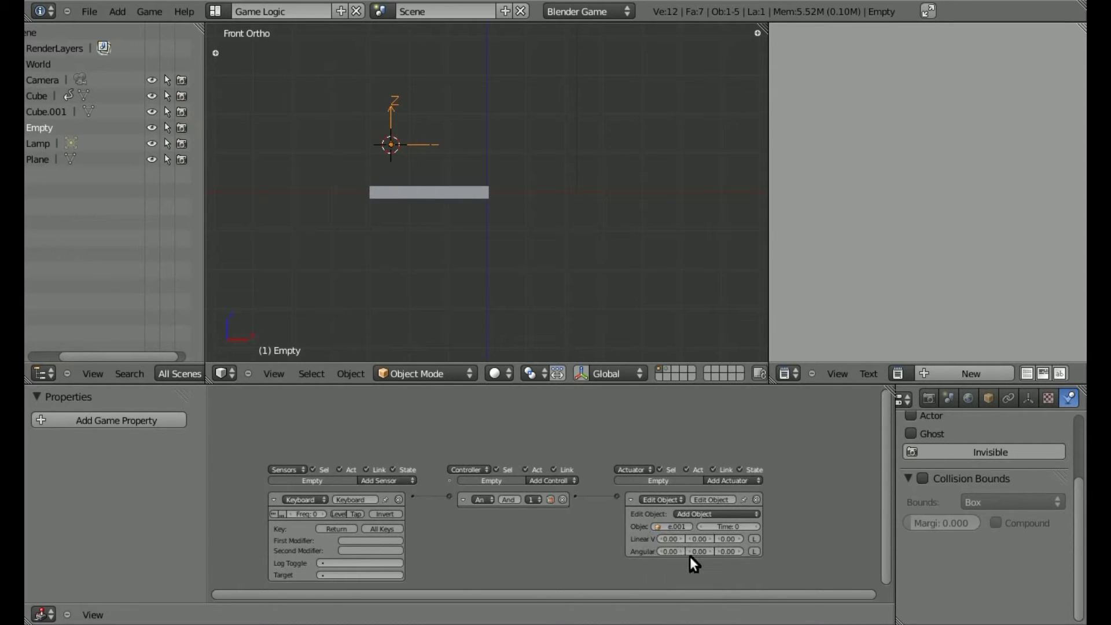
Step: Check the small cube on the second layer and test-run the game in the front view
click(667, 371)
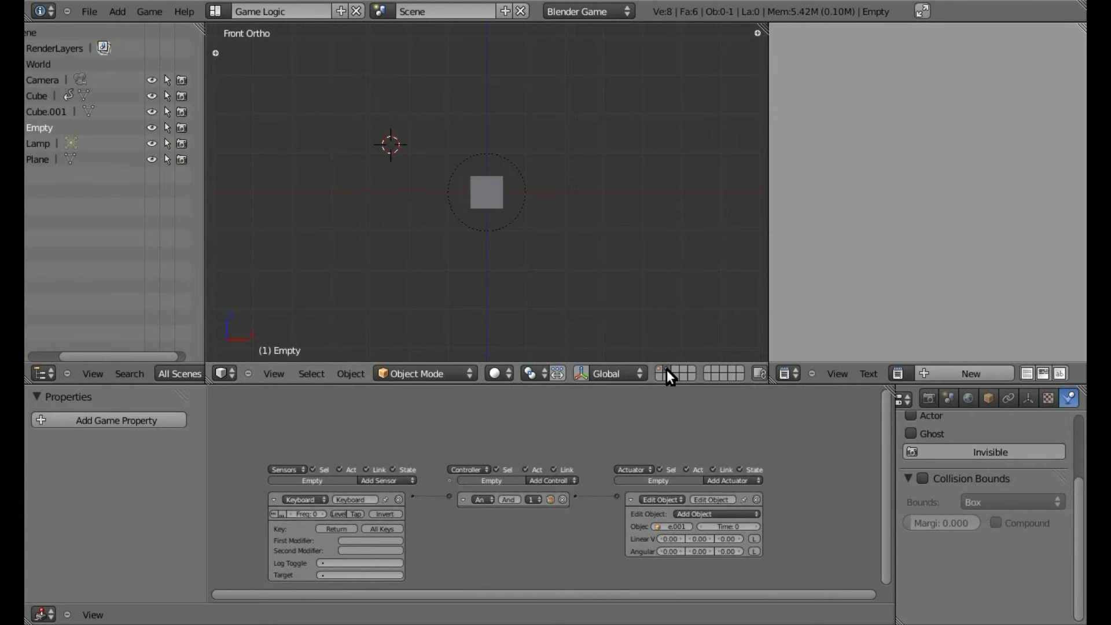
right_click(503, 210)
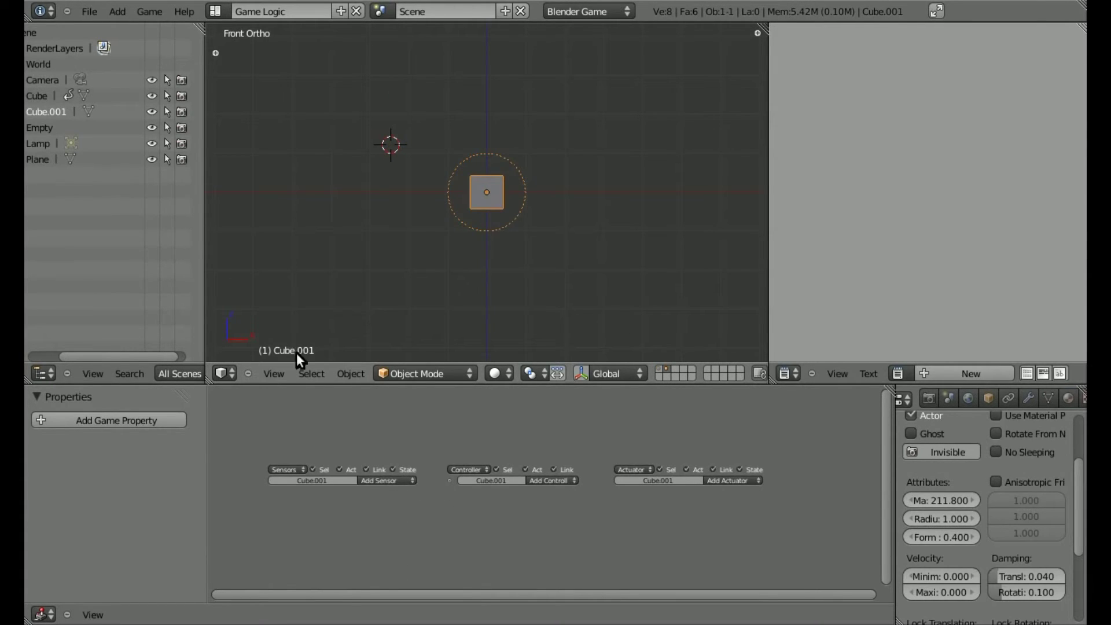
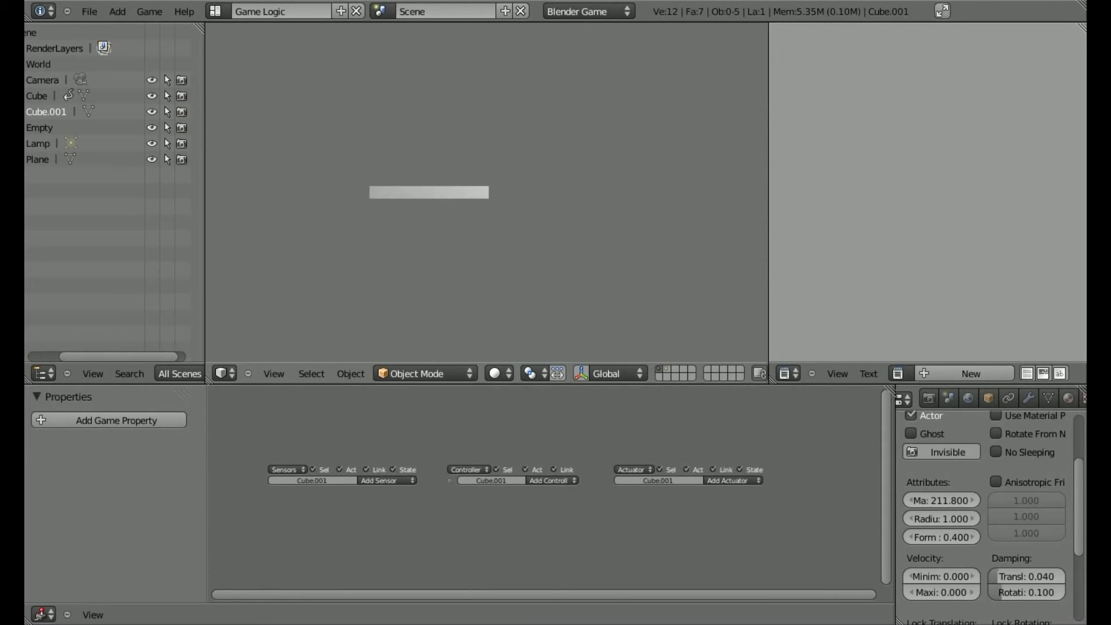
key(Escape)
Step: Run the game again from a wider front view with room along positive X for the launched cubes
middle_drag(554, 178, 566, 187)
middle_drag(650, 203, 591, 199)
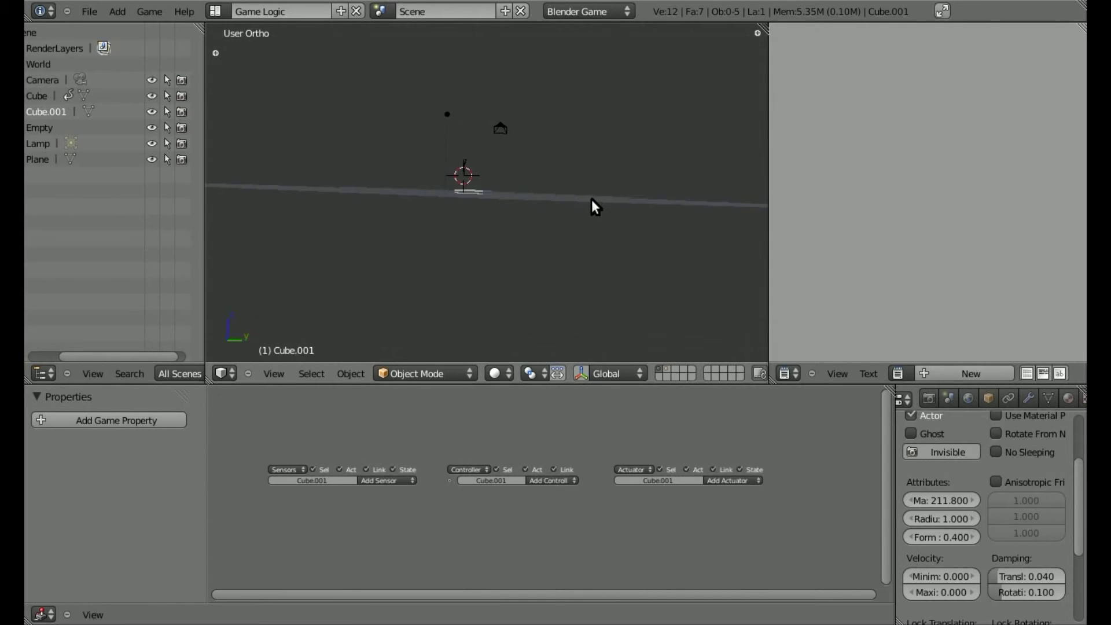
key(KP_1)
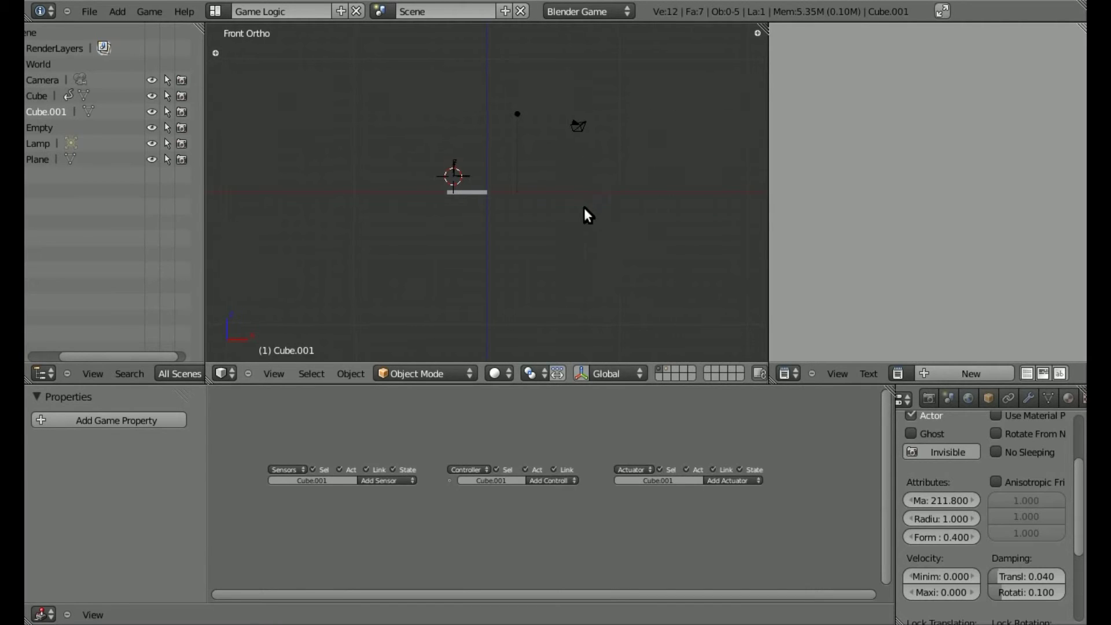
shift+middle_drag(575, 209, 416, 227)
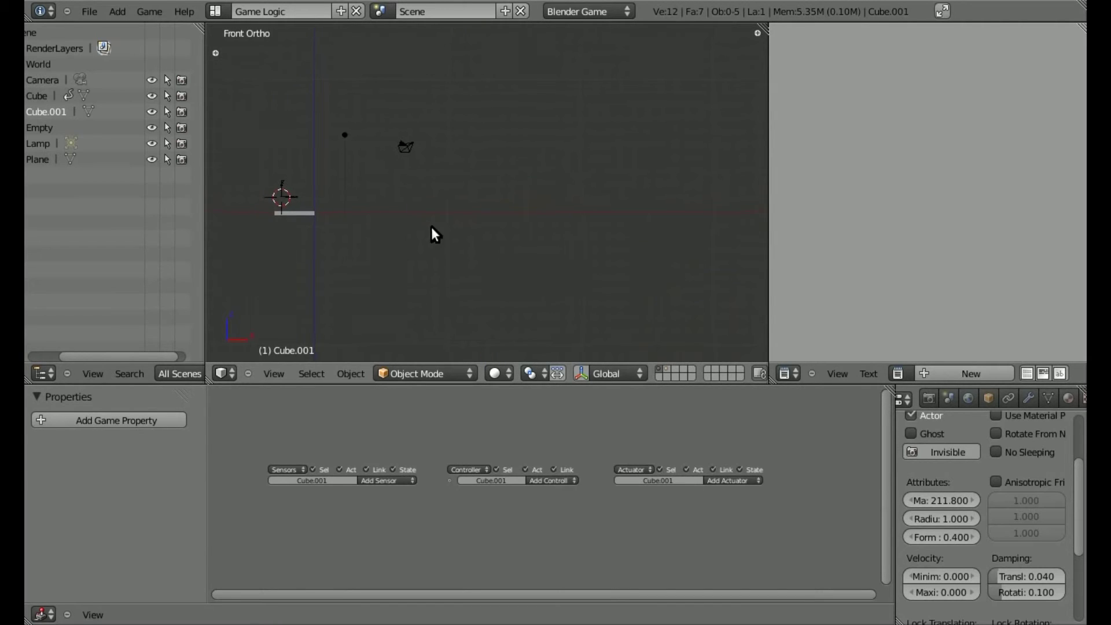
key(p)
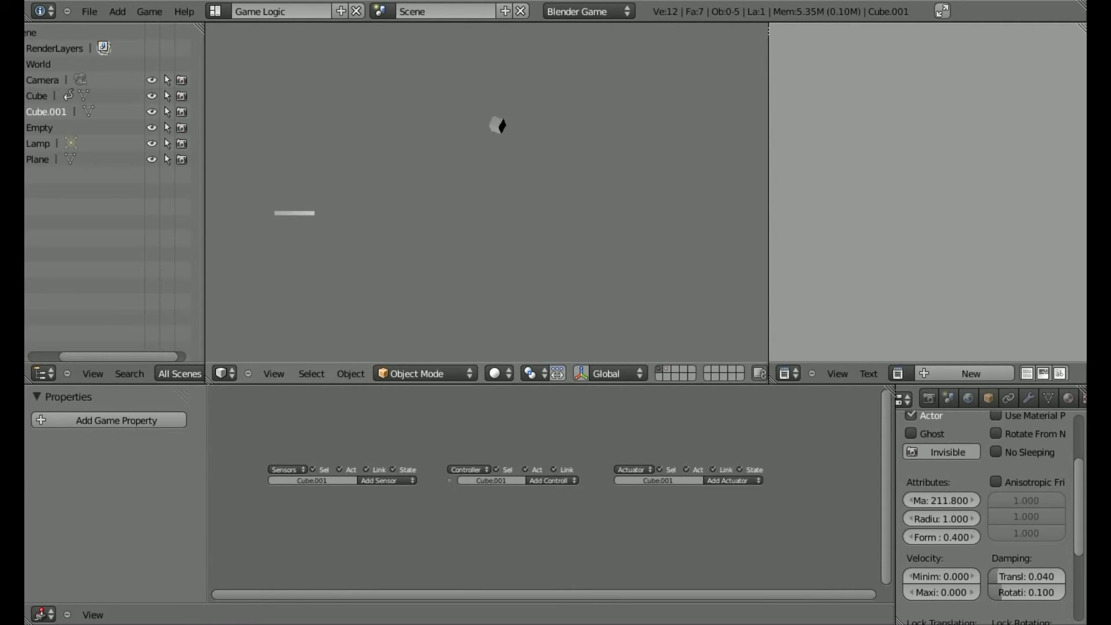
key(Escape)
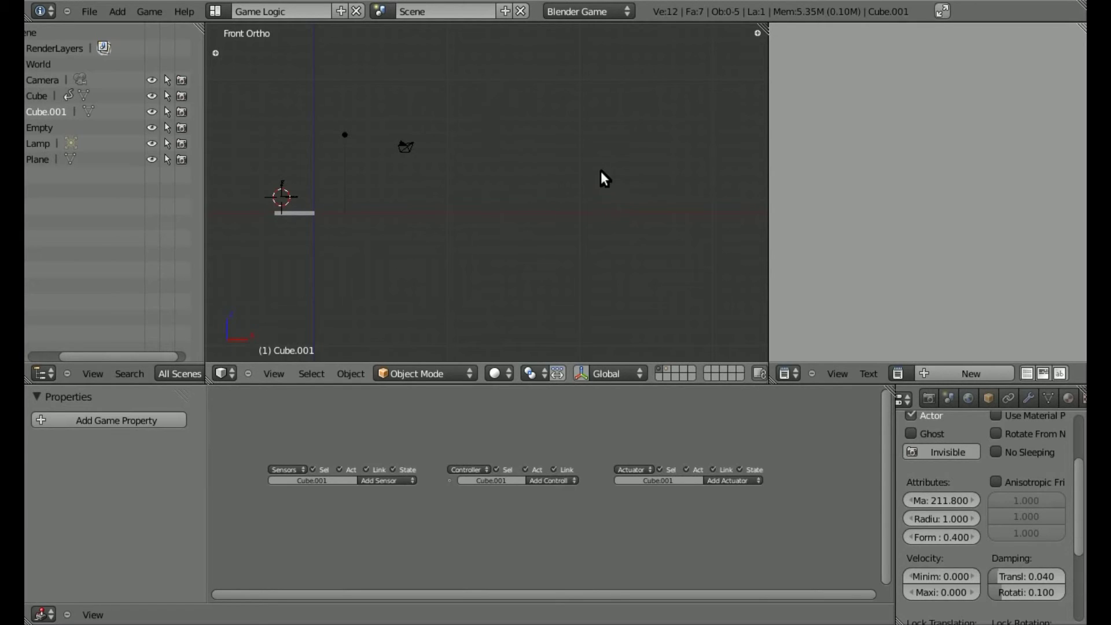
Step: Add a cube just above the ground, far from the slab along positive X, and scale it down
click(611, 190)
key(space)
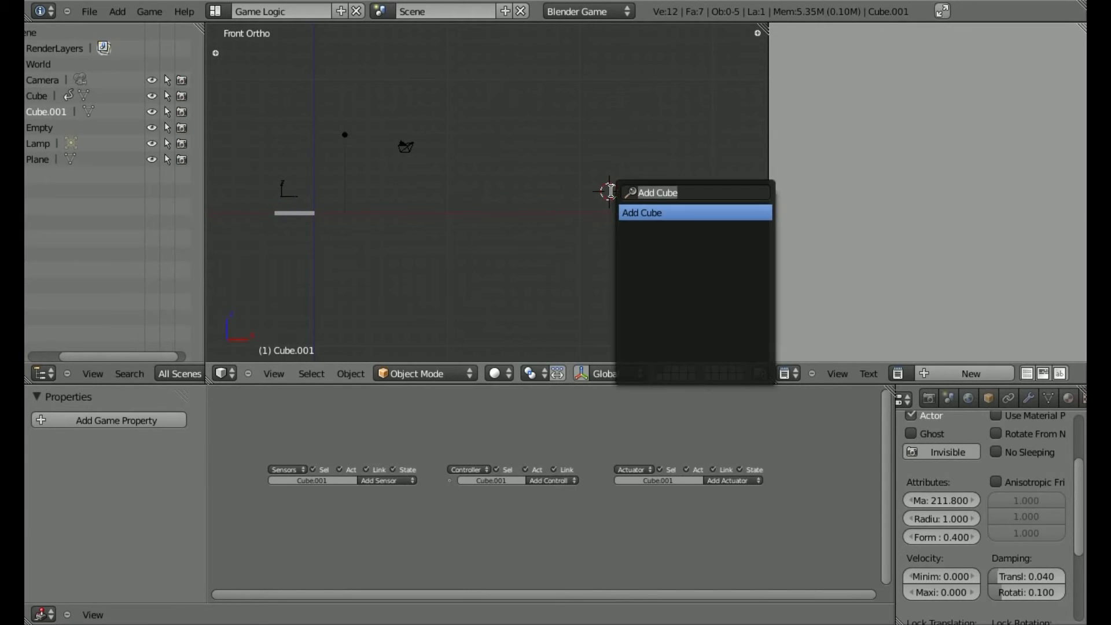
key(Return)
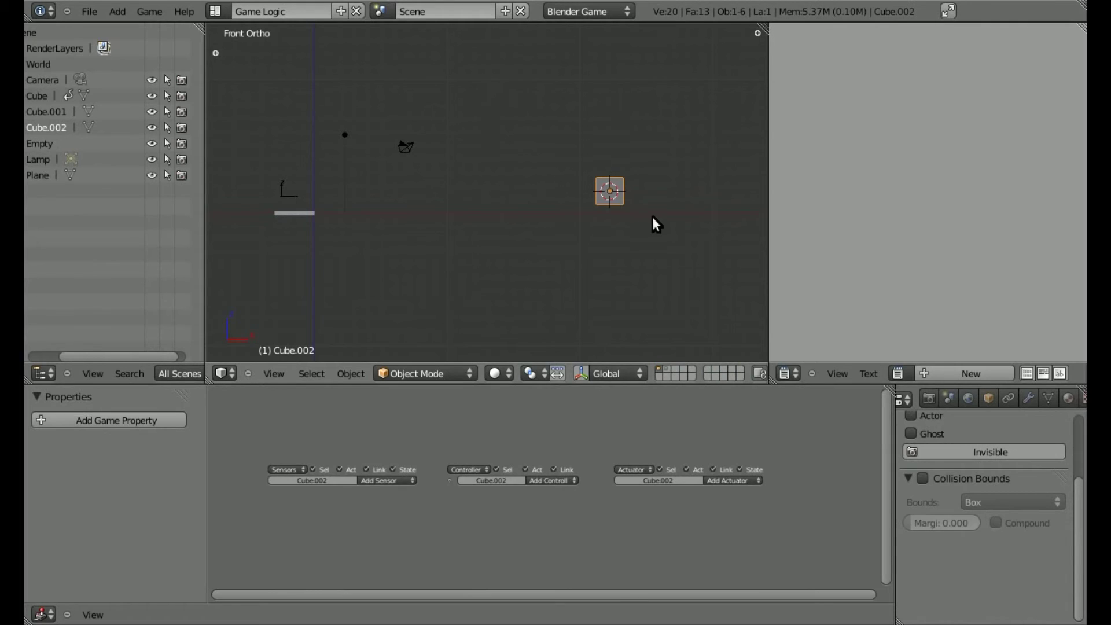
key(s)
click(640, 255)
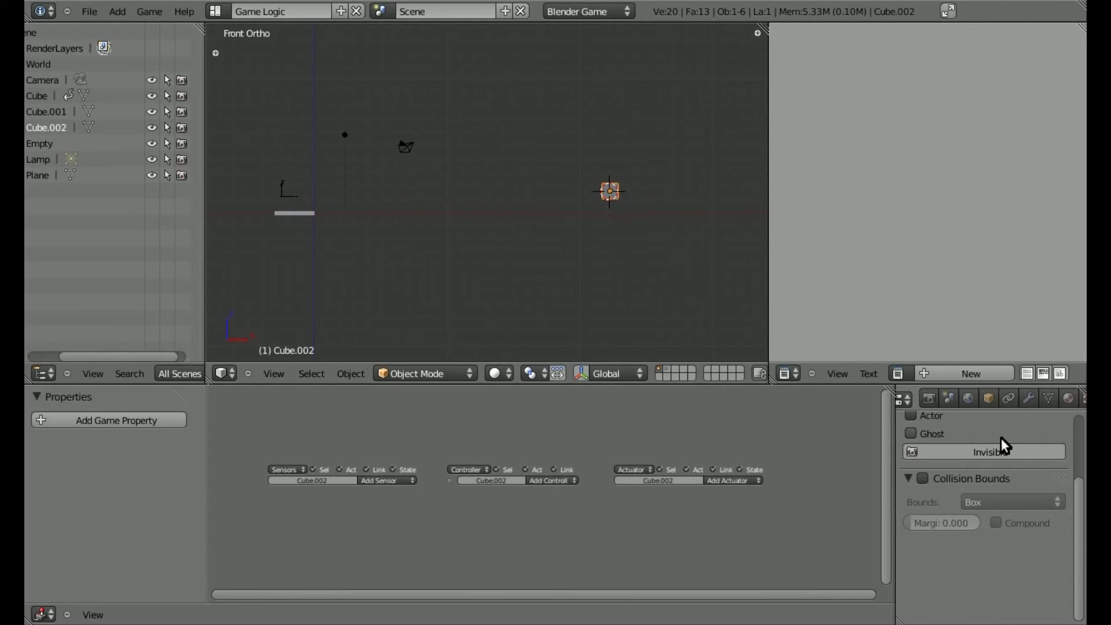
Step: Set the new cube's physics type to Rigid Body and enable Box collision bounds
scroll(1010, 440, up, 4)
click(1007, 471)
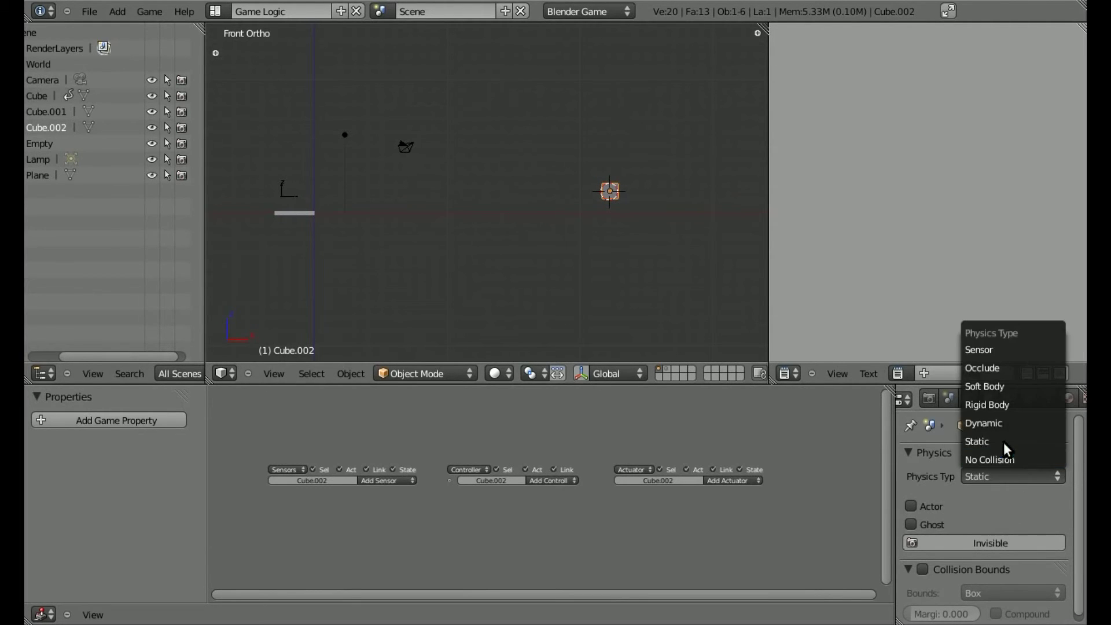
click(998, 405)
scroll(977, 555, down, 5)
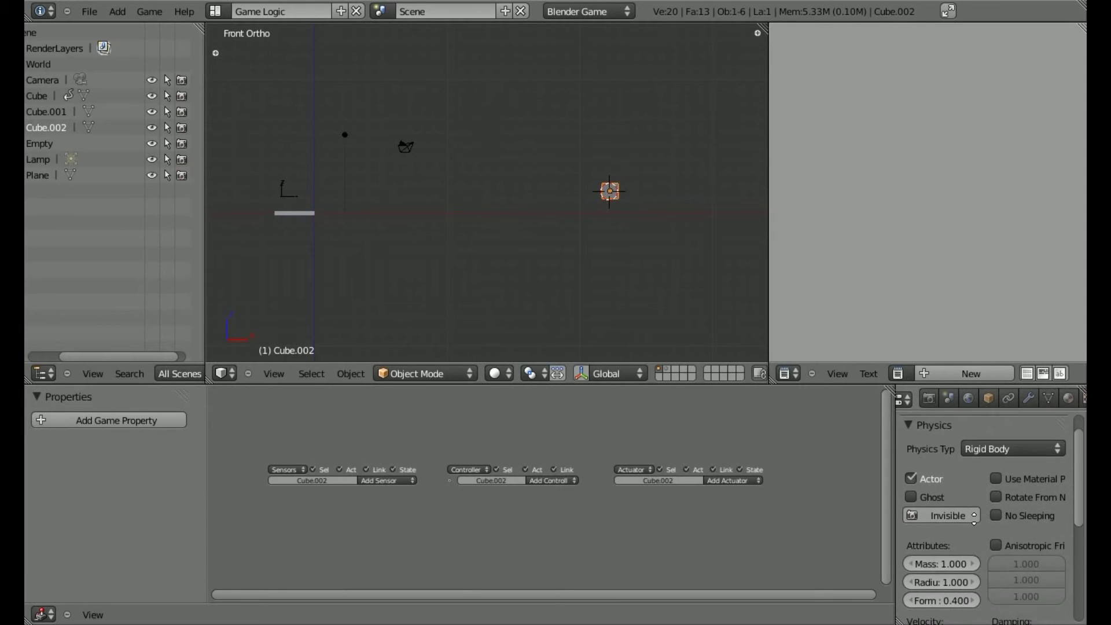
scroll(968, 546, down, 5)
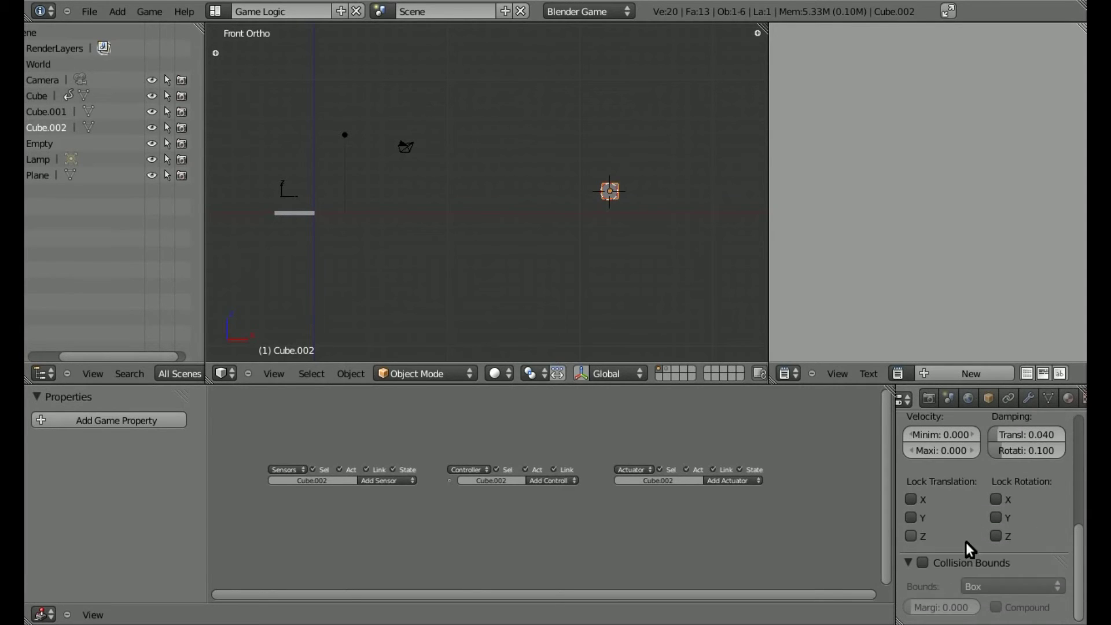
click(923, 566)
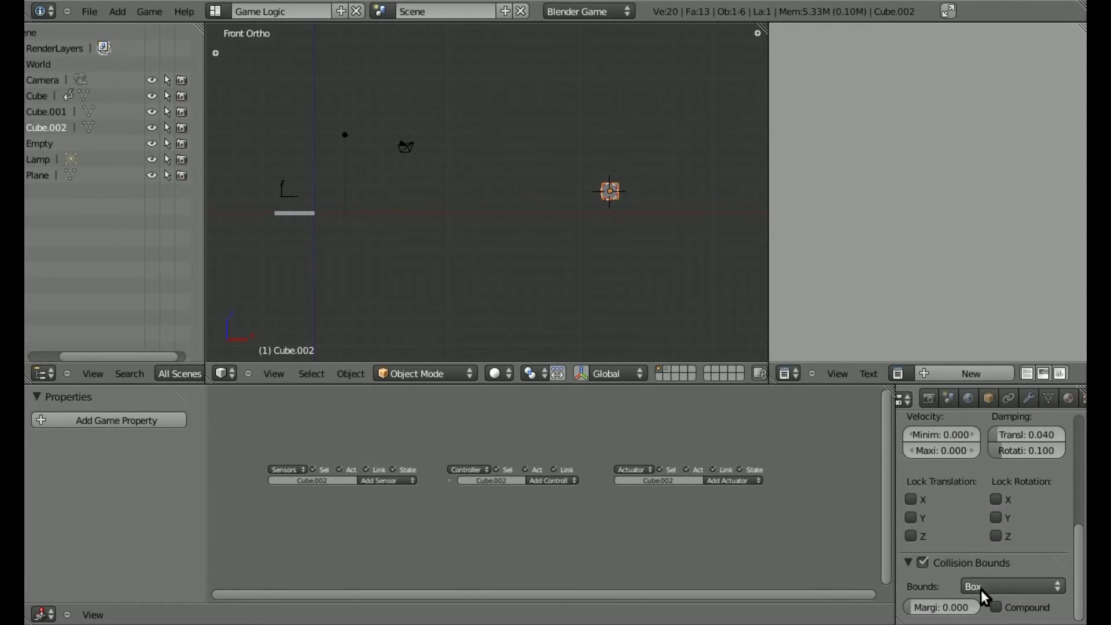
Step: Show the scene in wireframe and lower the new cube about 1.13 units along Z onto the ground
key(g)
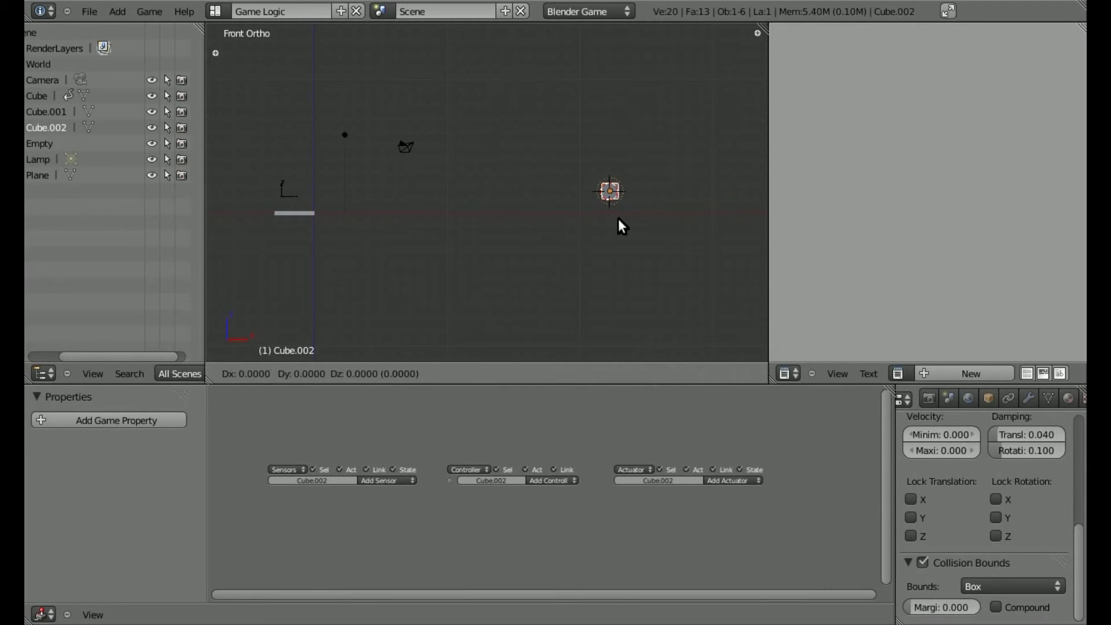
right_click(618, 217)
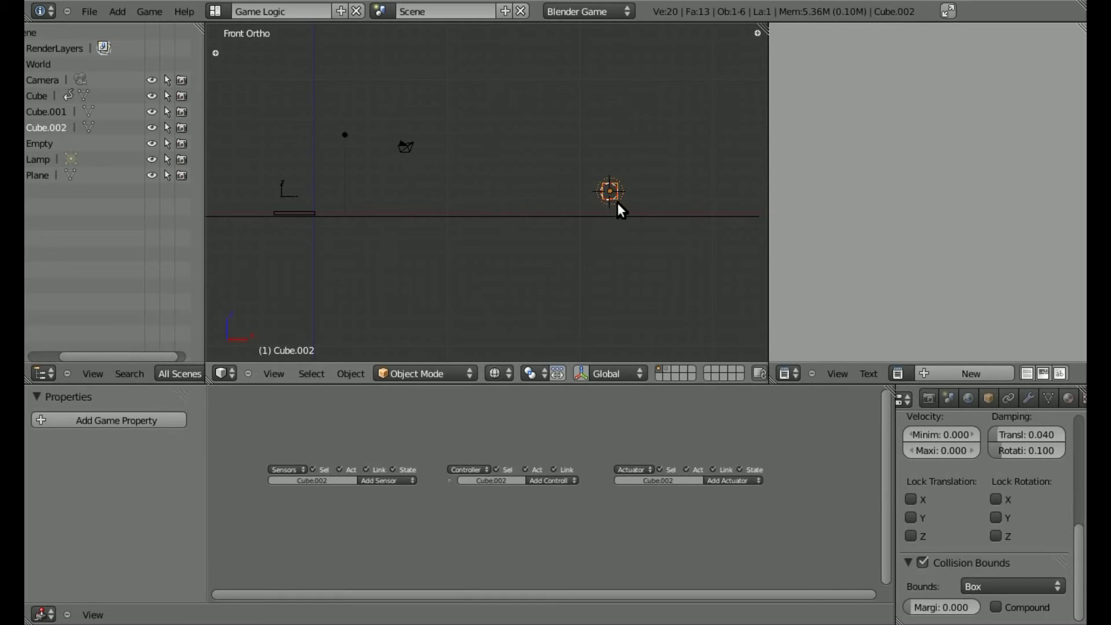
key(g)
key(z)
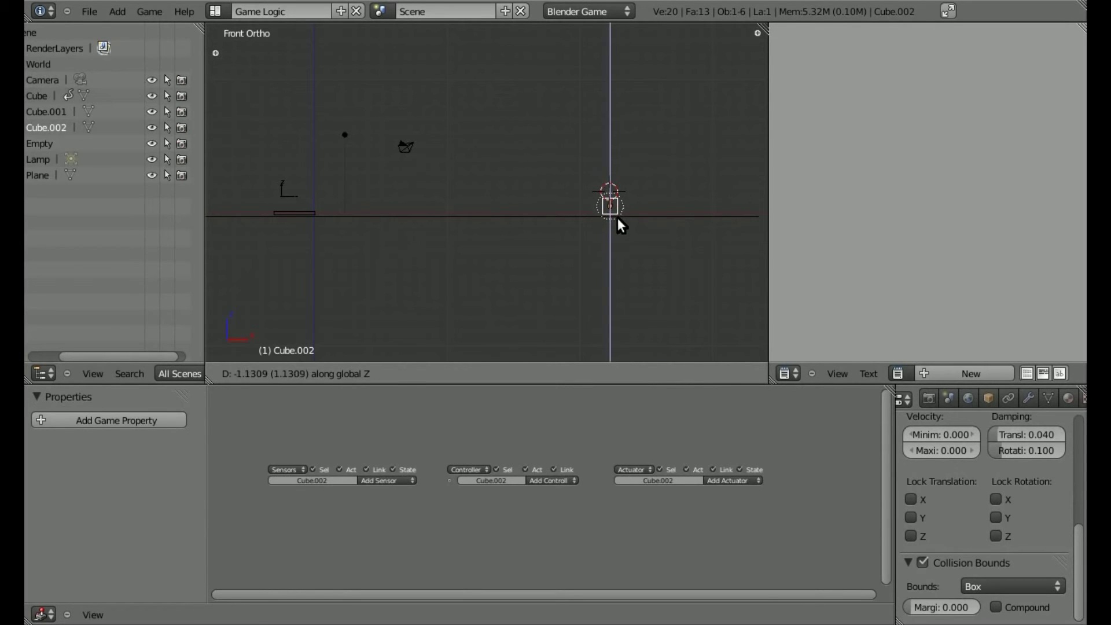
click(617, 218)
Step: Duplicate the cube four times, forming a ground row of four with one cube stacked above the two nearest the slab
key(shift+d)
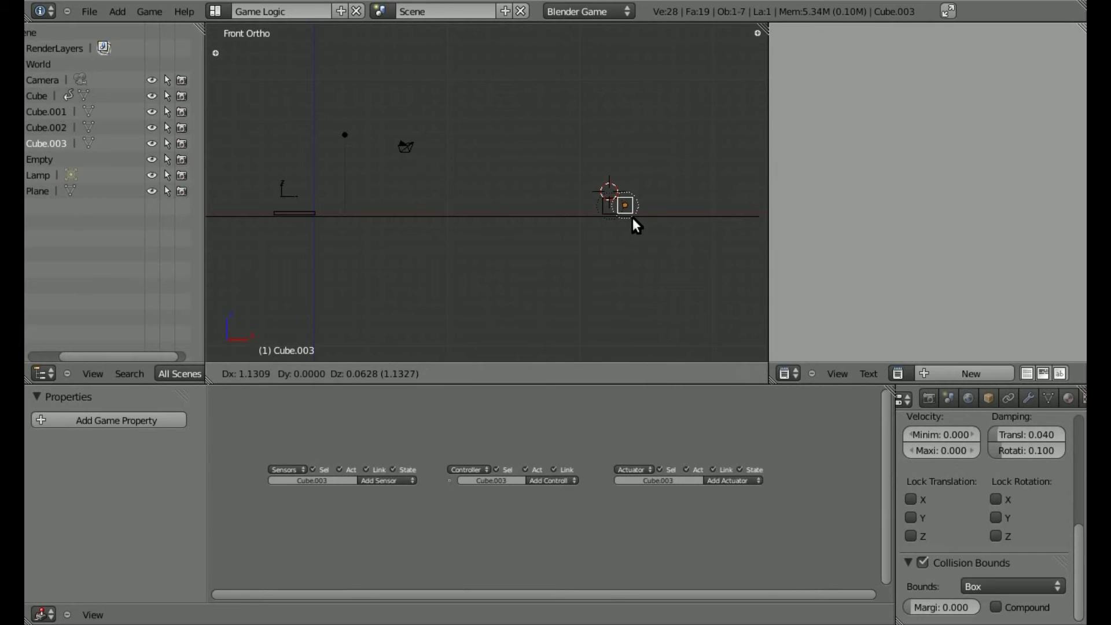
click(635, 217)
key(shift+d)
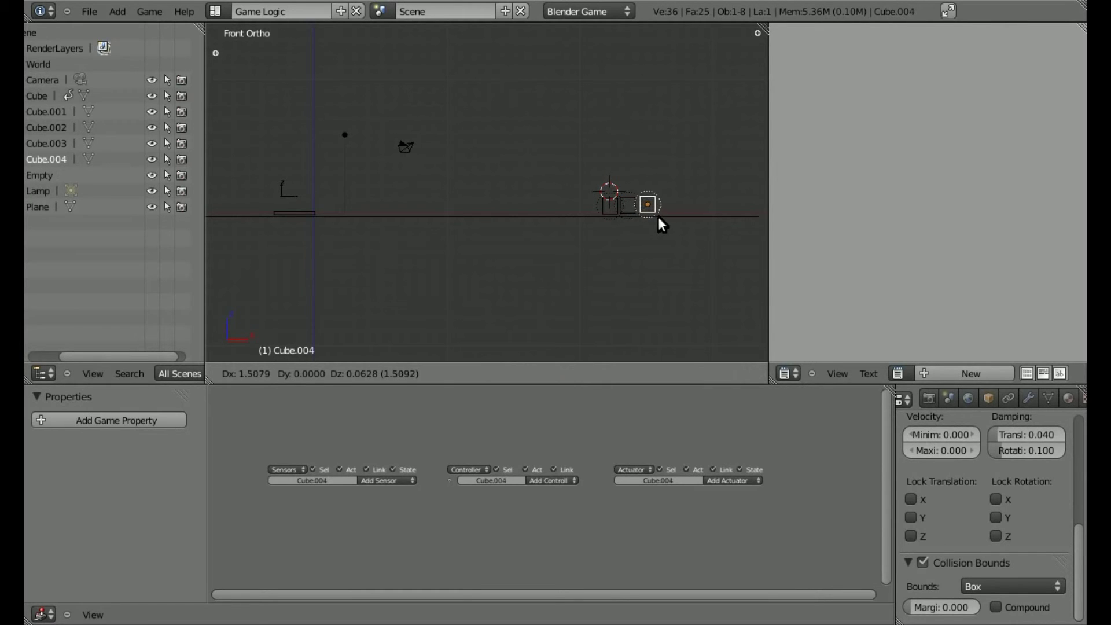
click(657, 218)
key(shift+d)
click(600, 218)
key(shift+d)
click(612, 199)
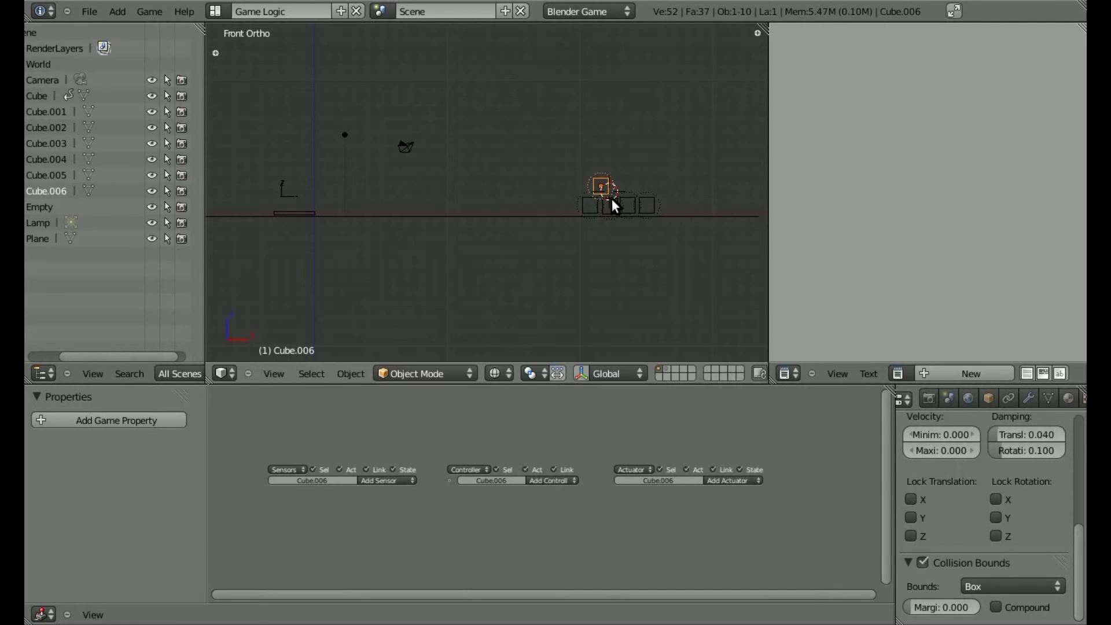
Step: Duplicate the cube three more times, completing a pyramid with three cubes in the second row and one on top
key(shift+d)
click(631, 199)
key(shift+d)
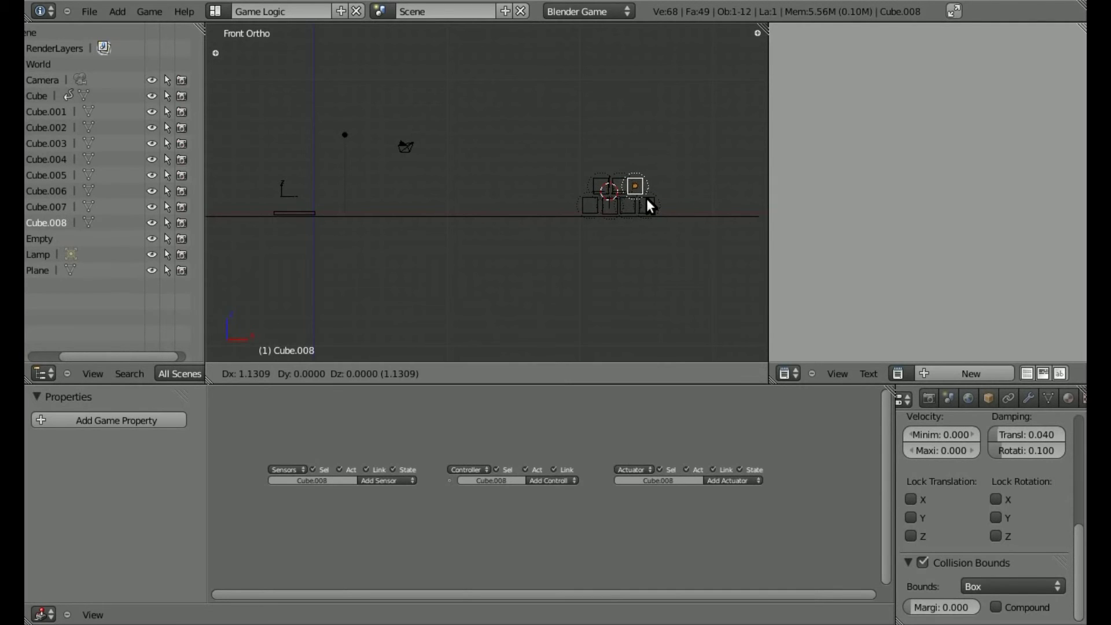
click(649, 198)
key(shift+d)
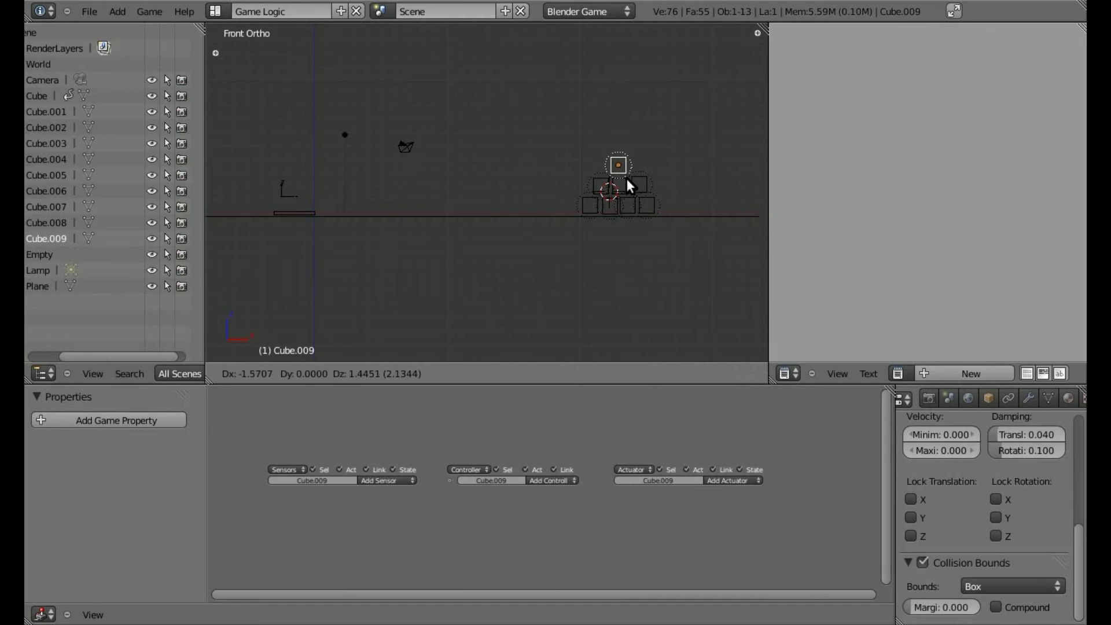
click(631, 184)
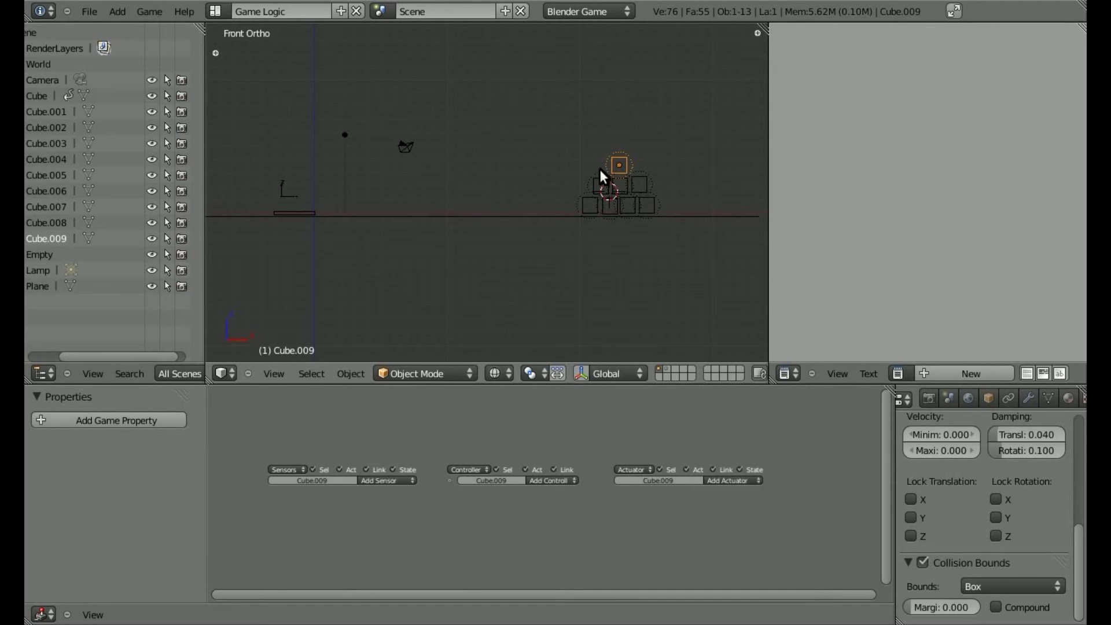
Step: Select all the pyramid's cubes and duplicate them four times along Y, spaced about 1.5 units apart, with two copies on each side
key(b)
drag(579, 154, 656, 203)
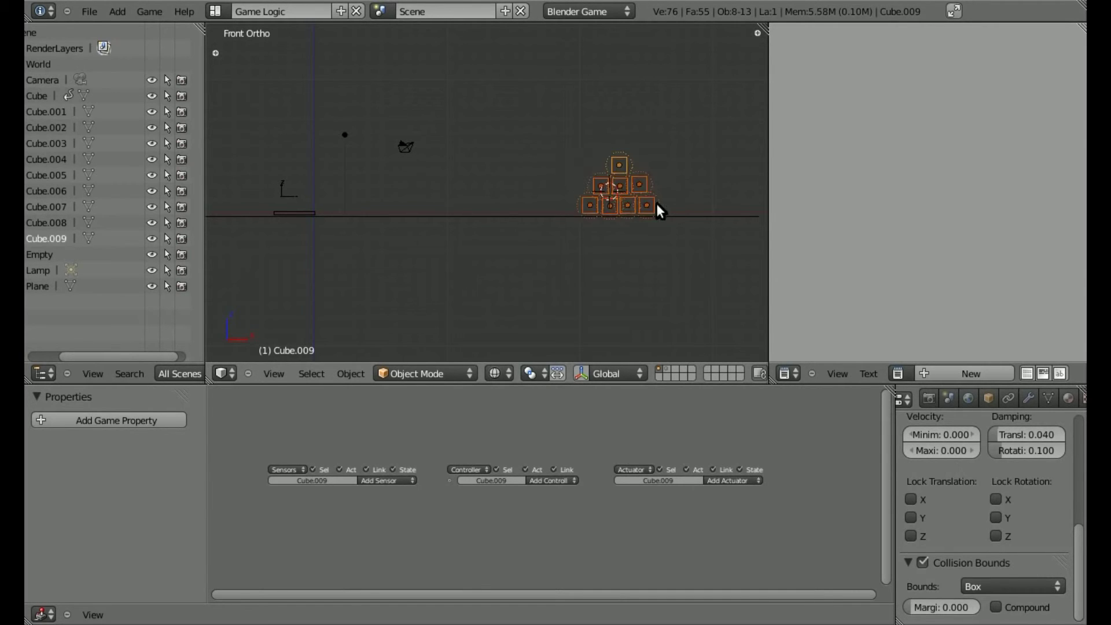
key(KP_7)
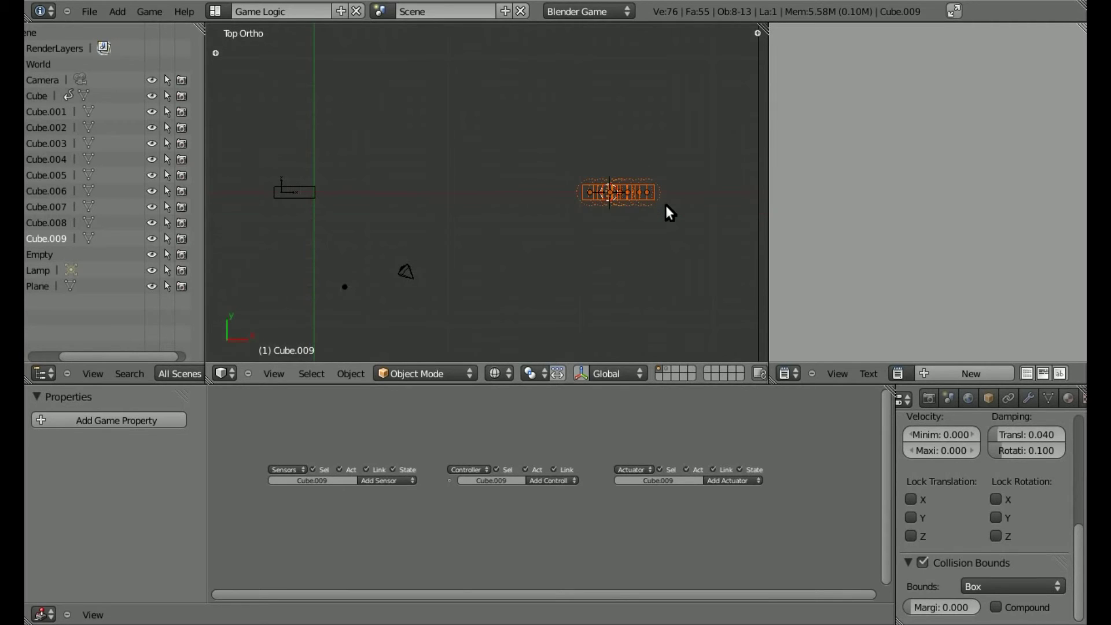
key(shift+d)
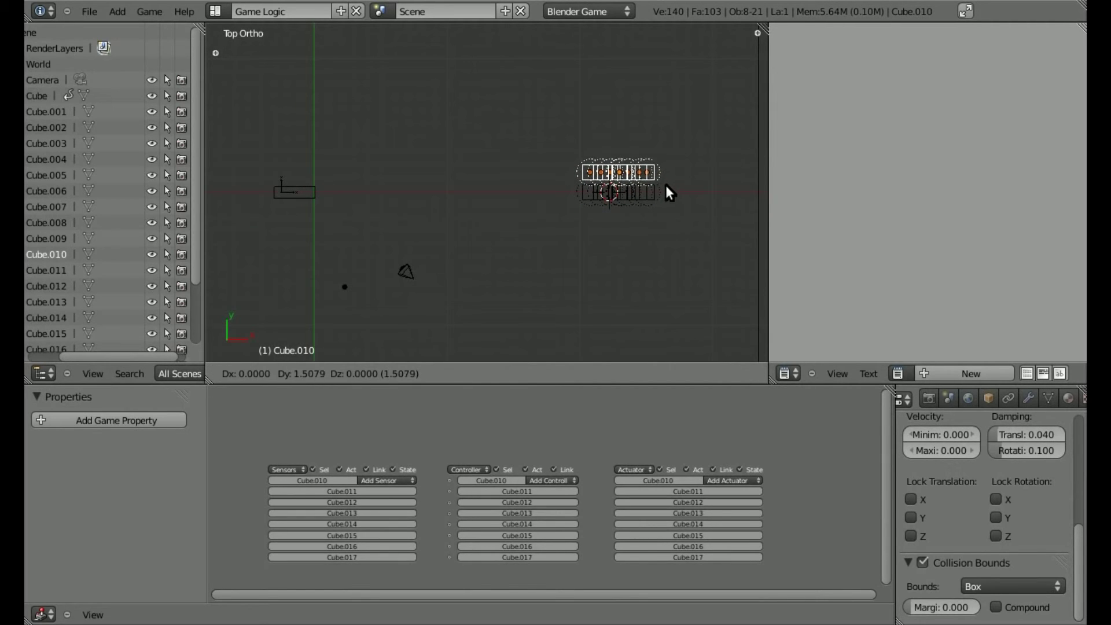
click(665, 188)
key(shift+d)
click(665, 165)
key(shift+d)
click(664, 220)
key(shift+d)
click(665, 241)
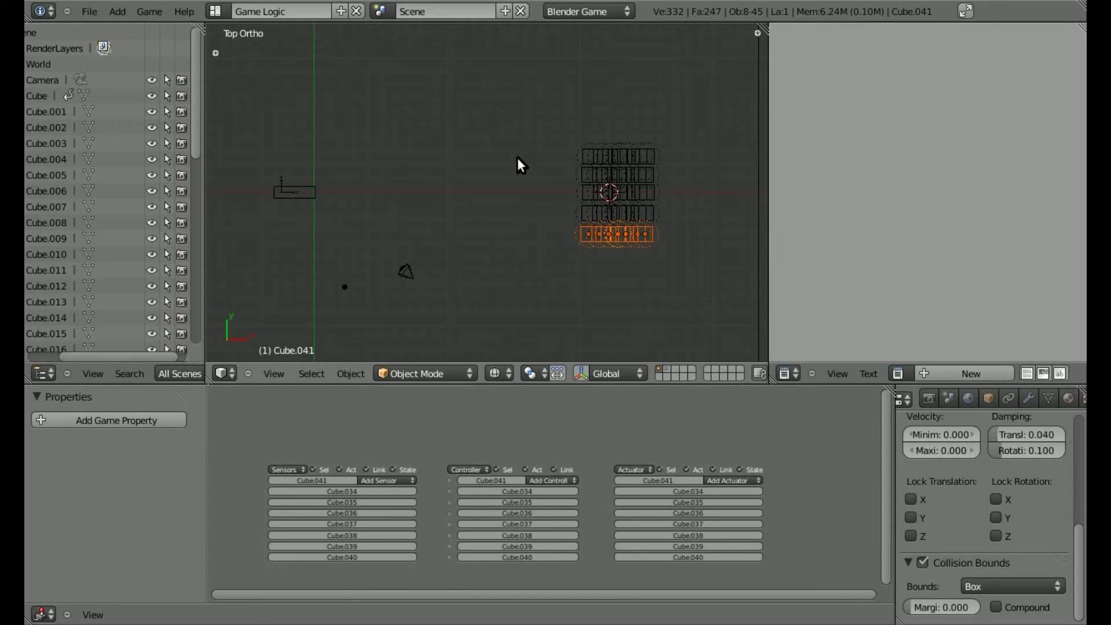
Step: Show the scene in solid shading from the front and run the game, triggering the slab twice to launch cubes at the stack
key(KP_1)
key(z)
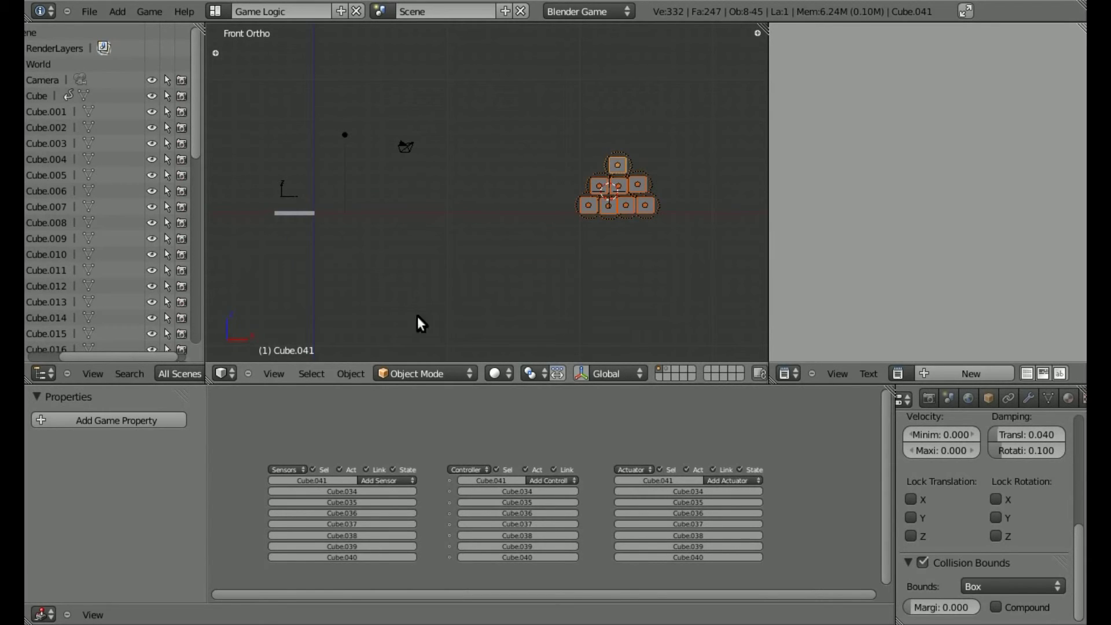
click(226, 375)
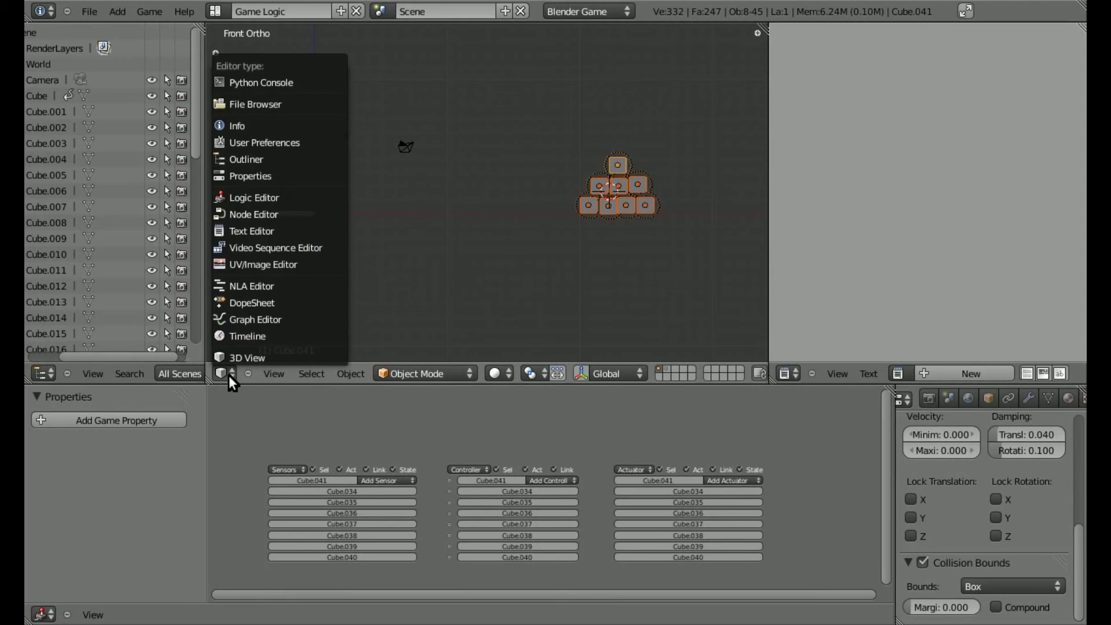
click(506, 372)
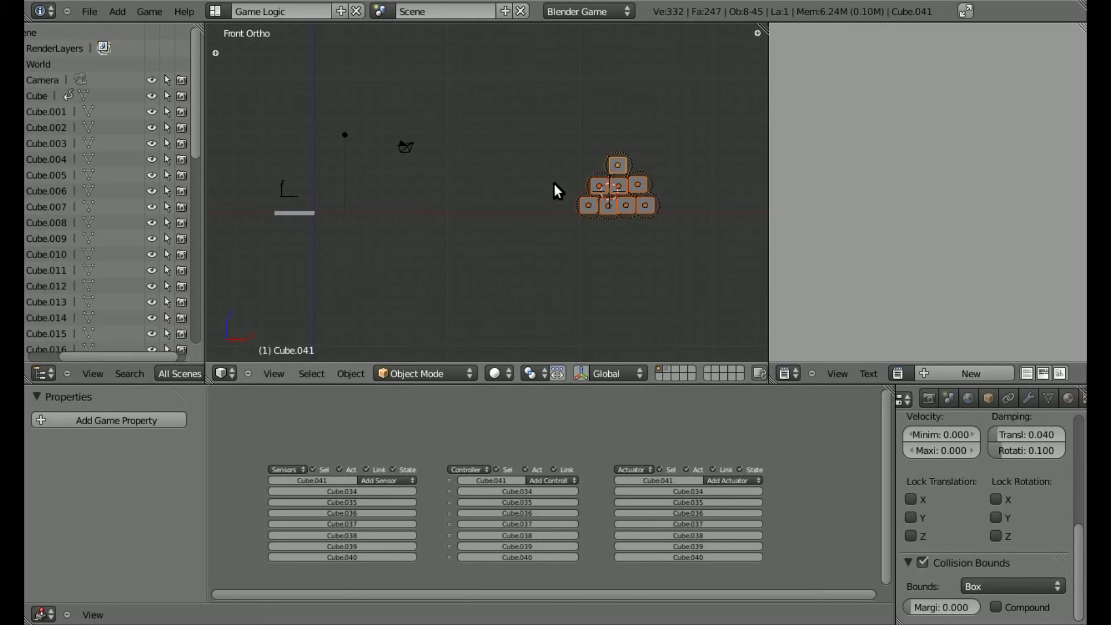
key(p)
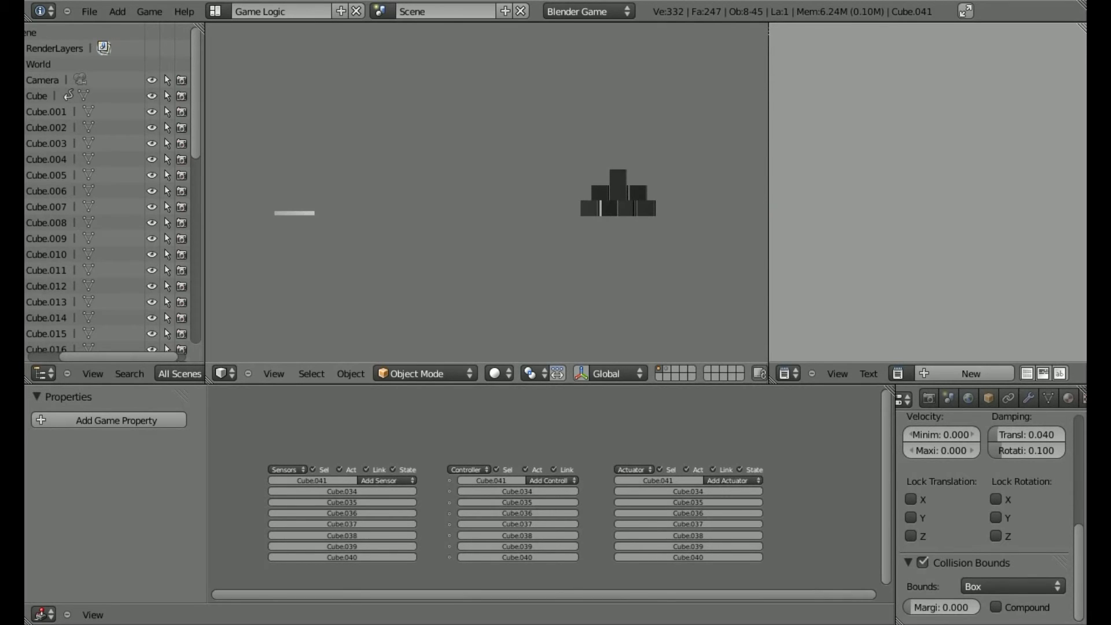
key(space)
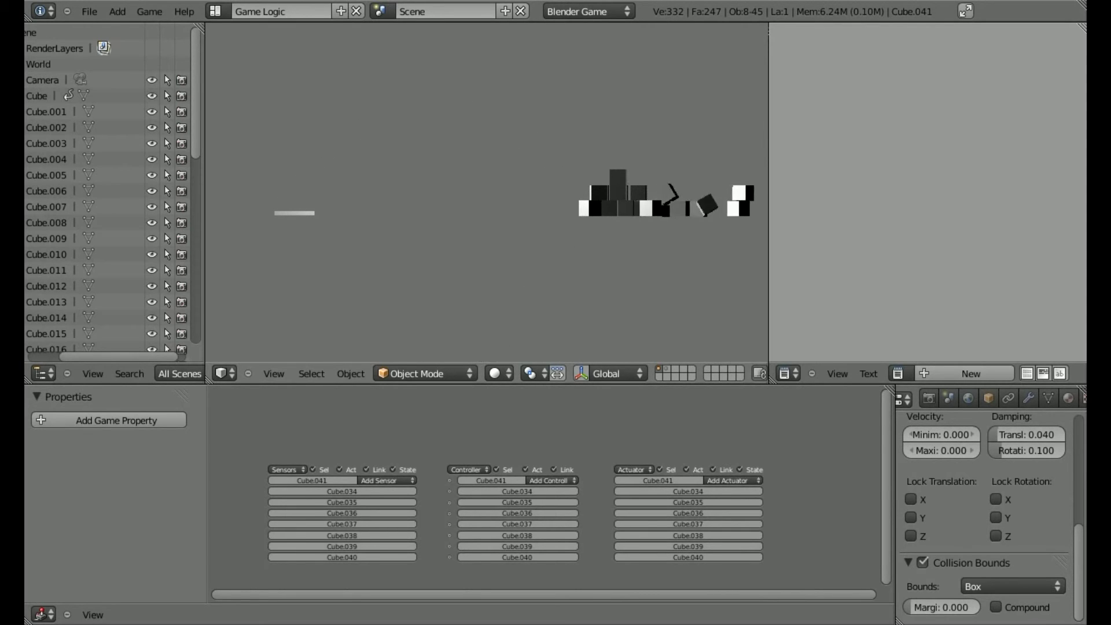
key(space)
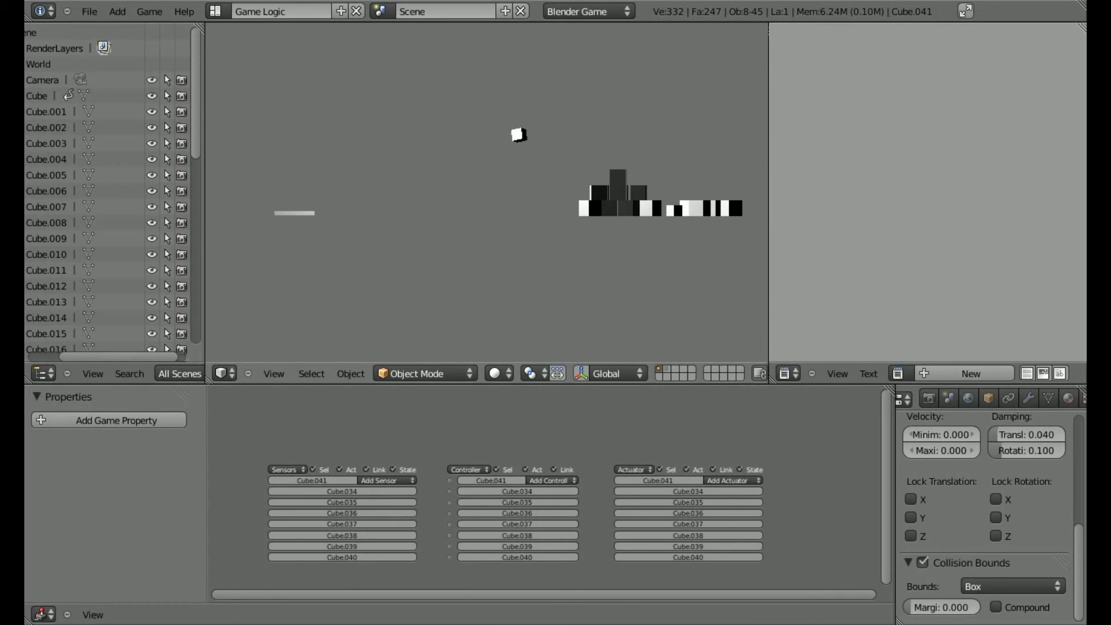